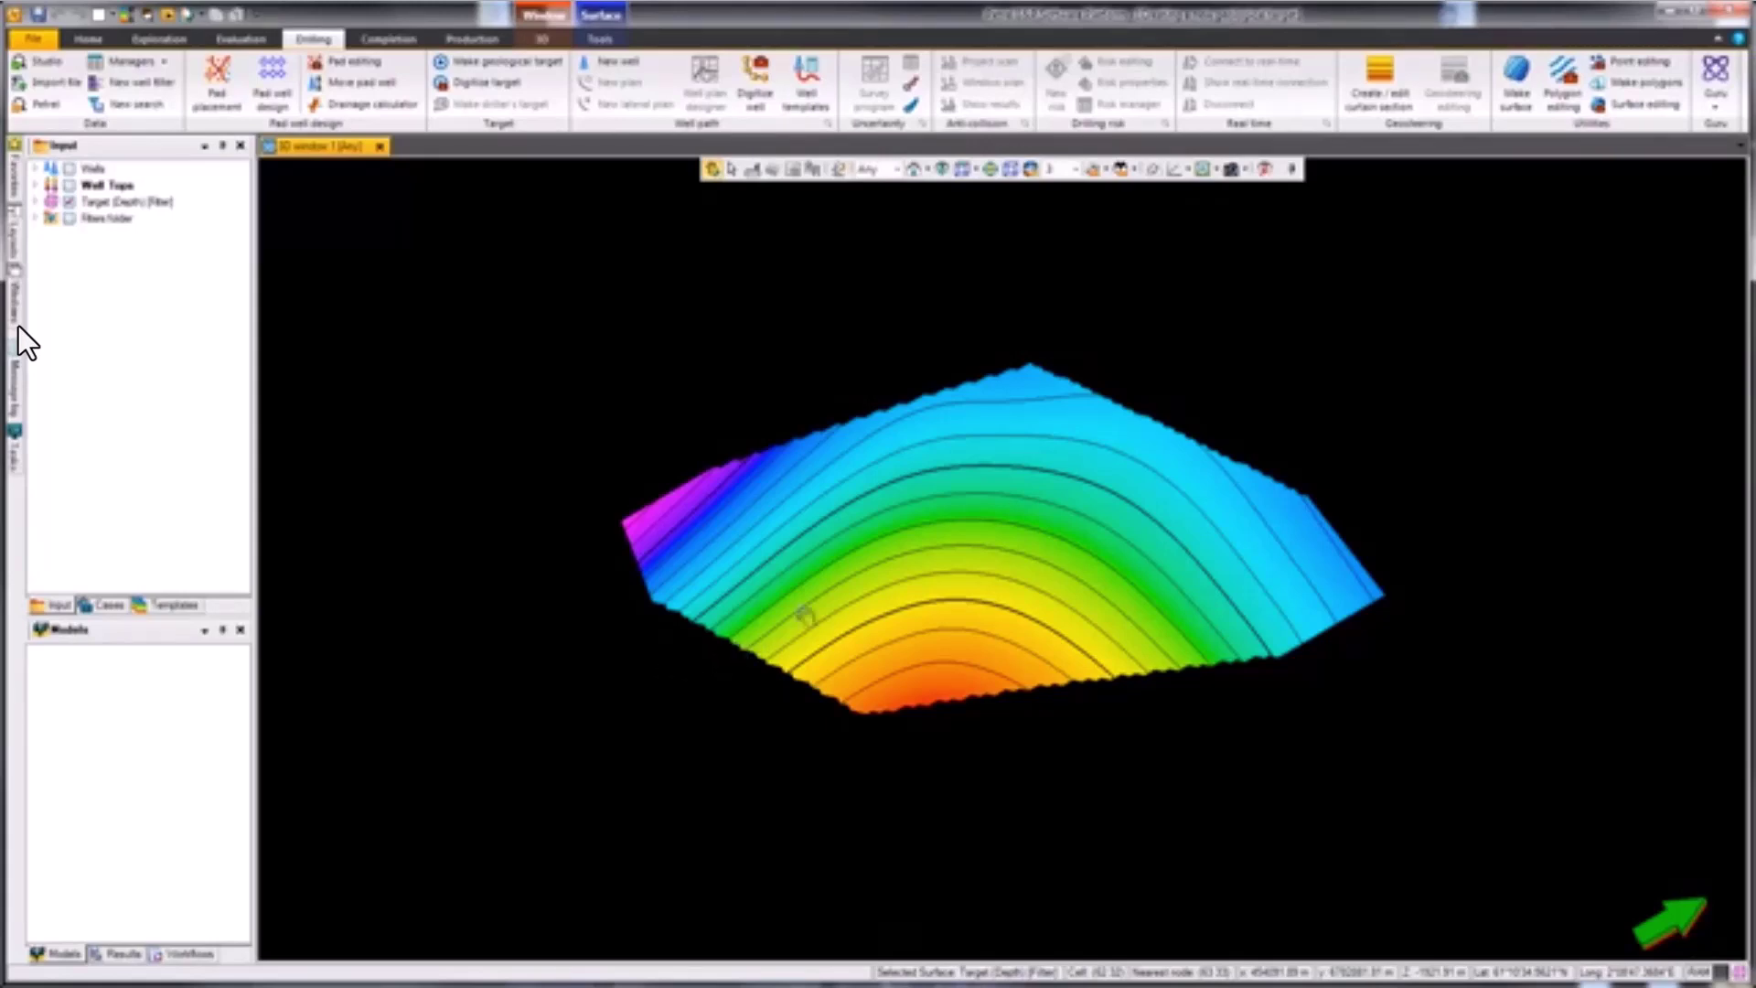
Step: Digitize a new point set of five points along the contour in the green-cyan area of the Target (Depth) surface
click(1605, 66)
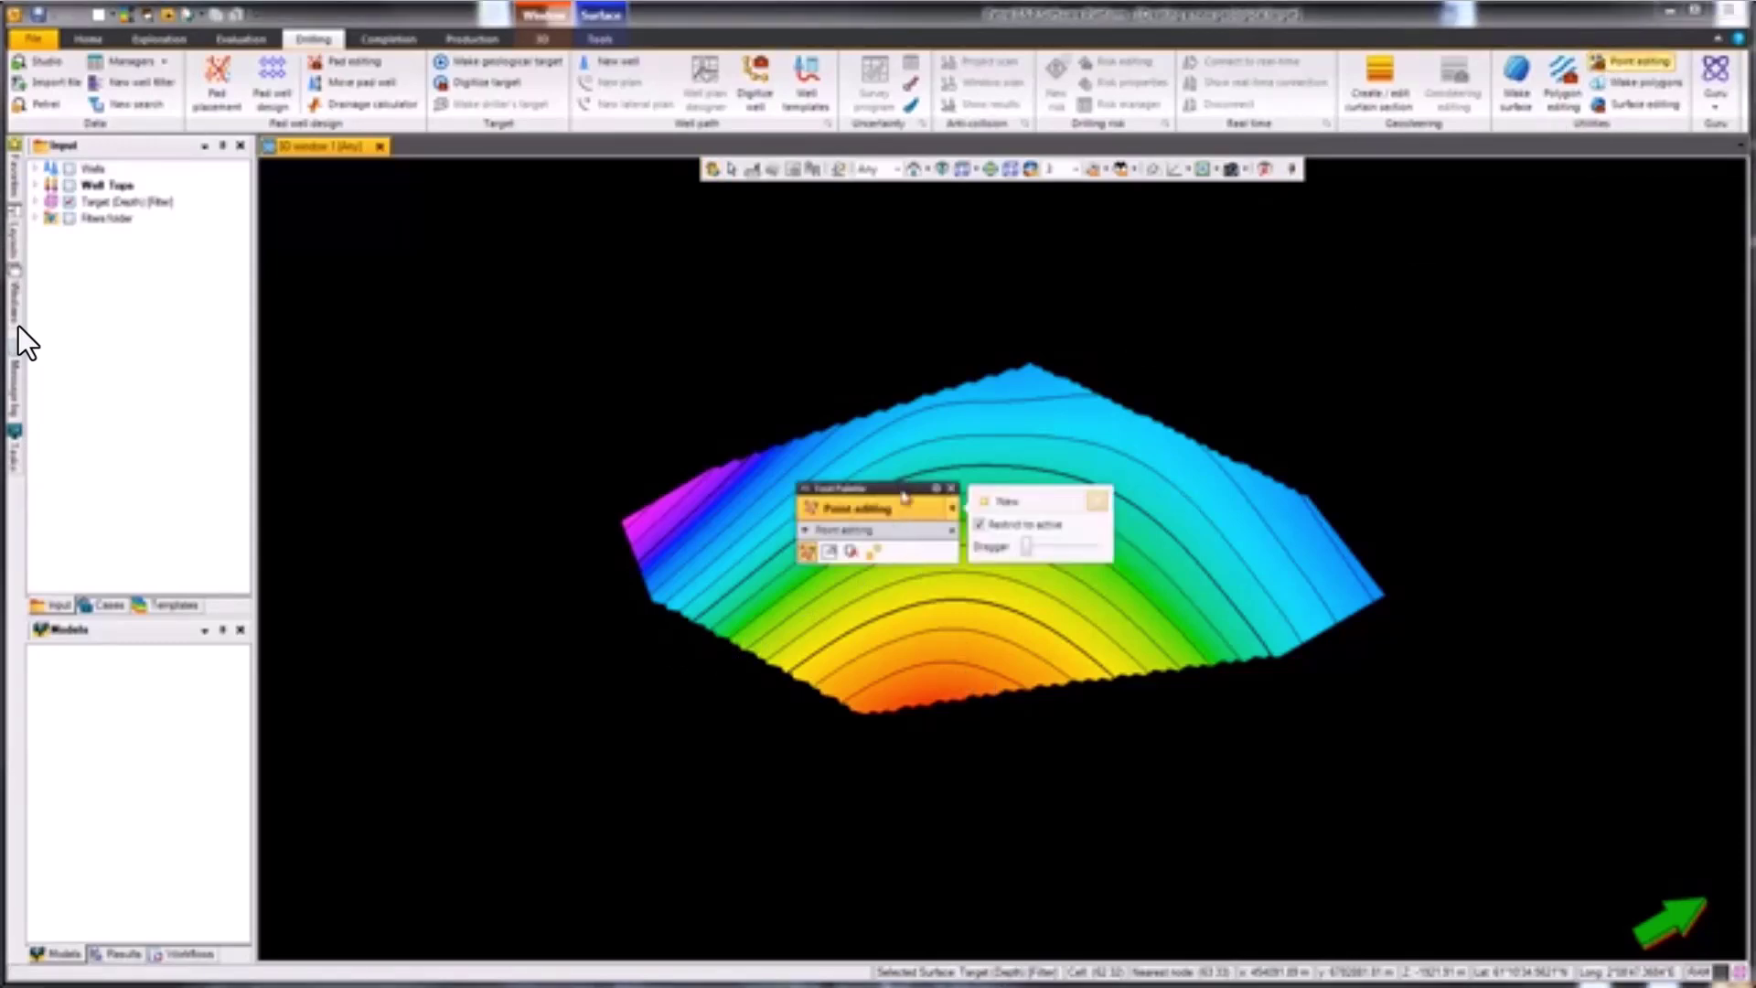
drag(904, 497, 390, 240)
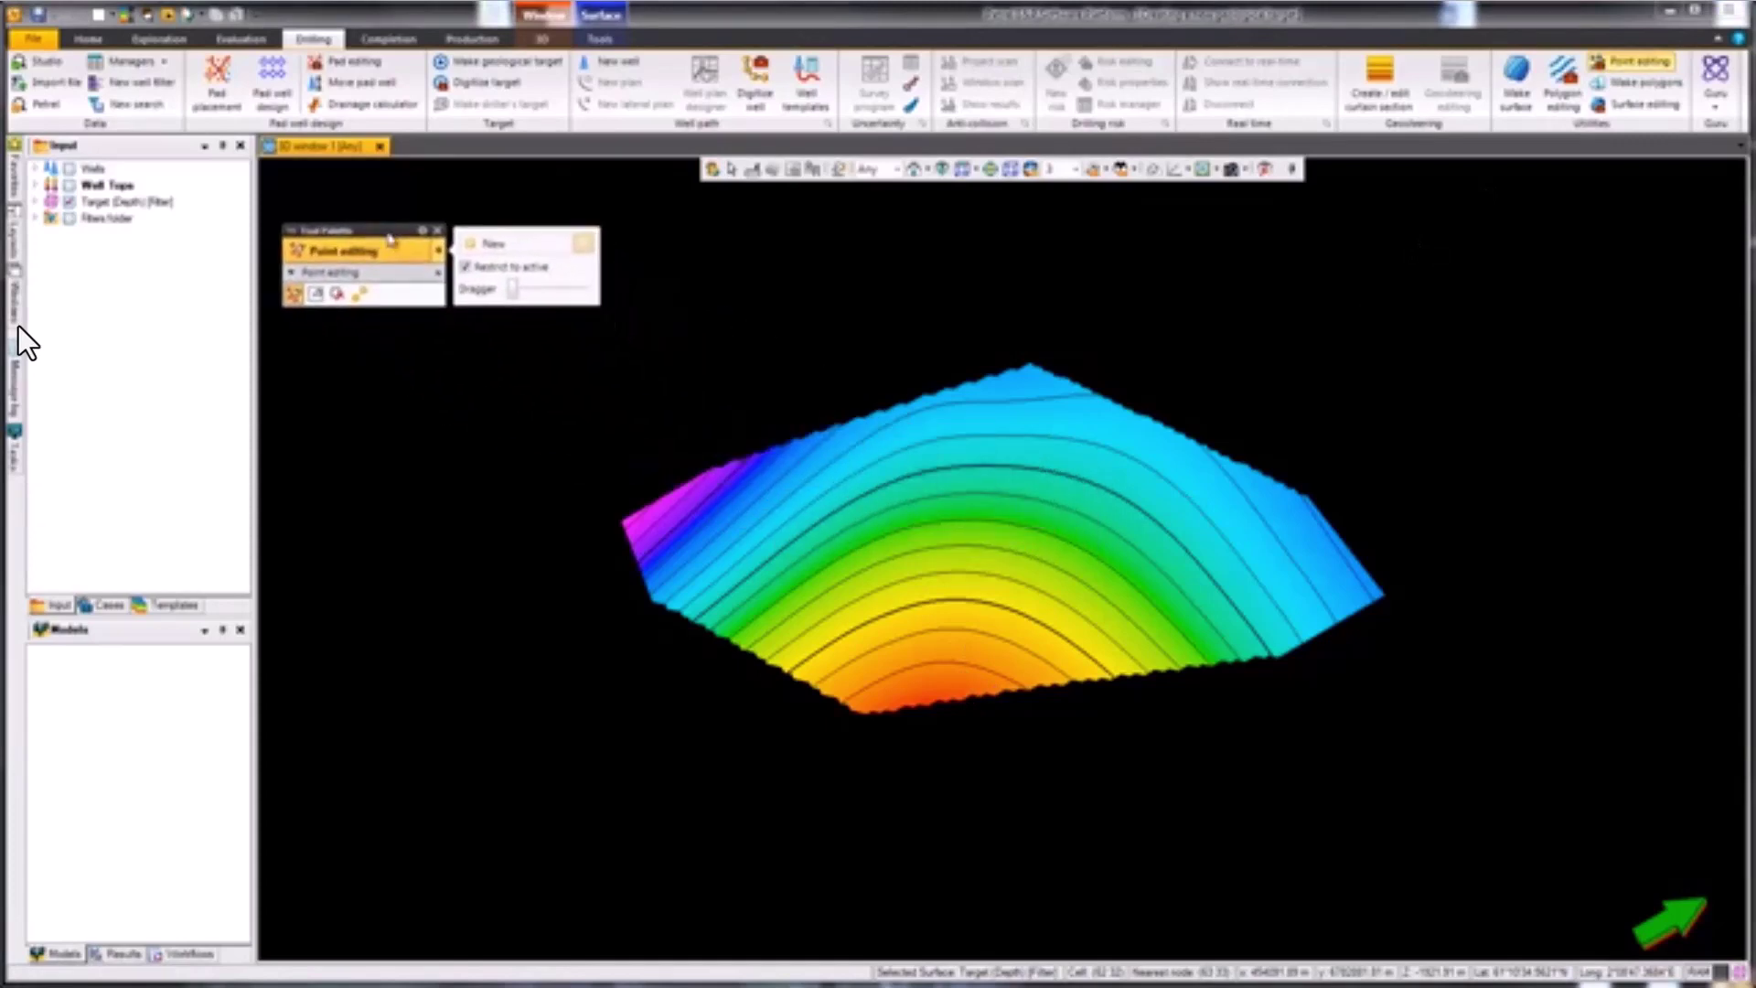
click(364, 293)
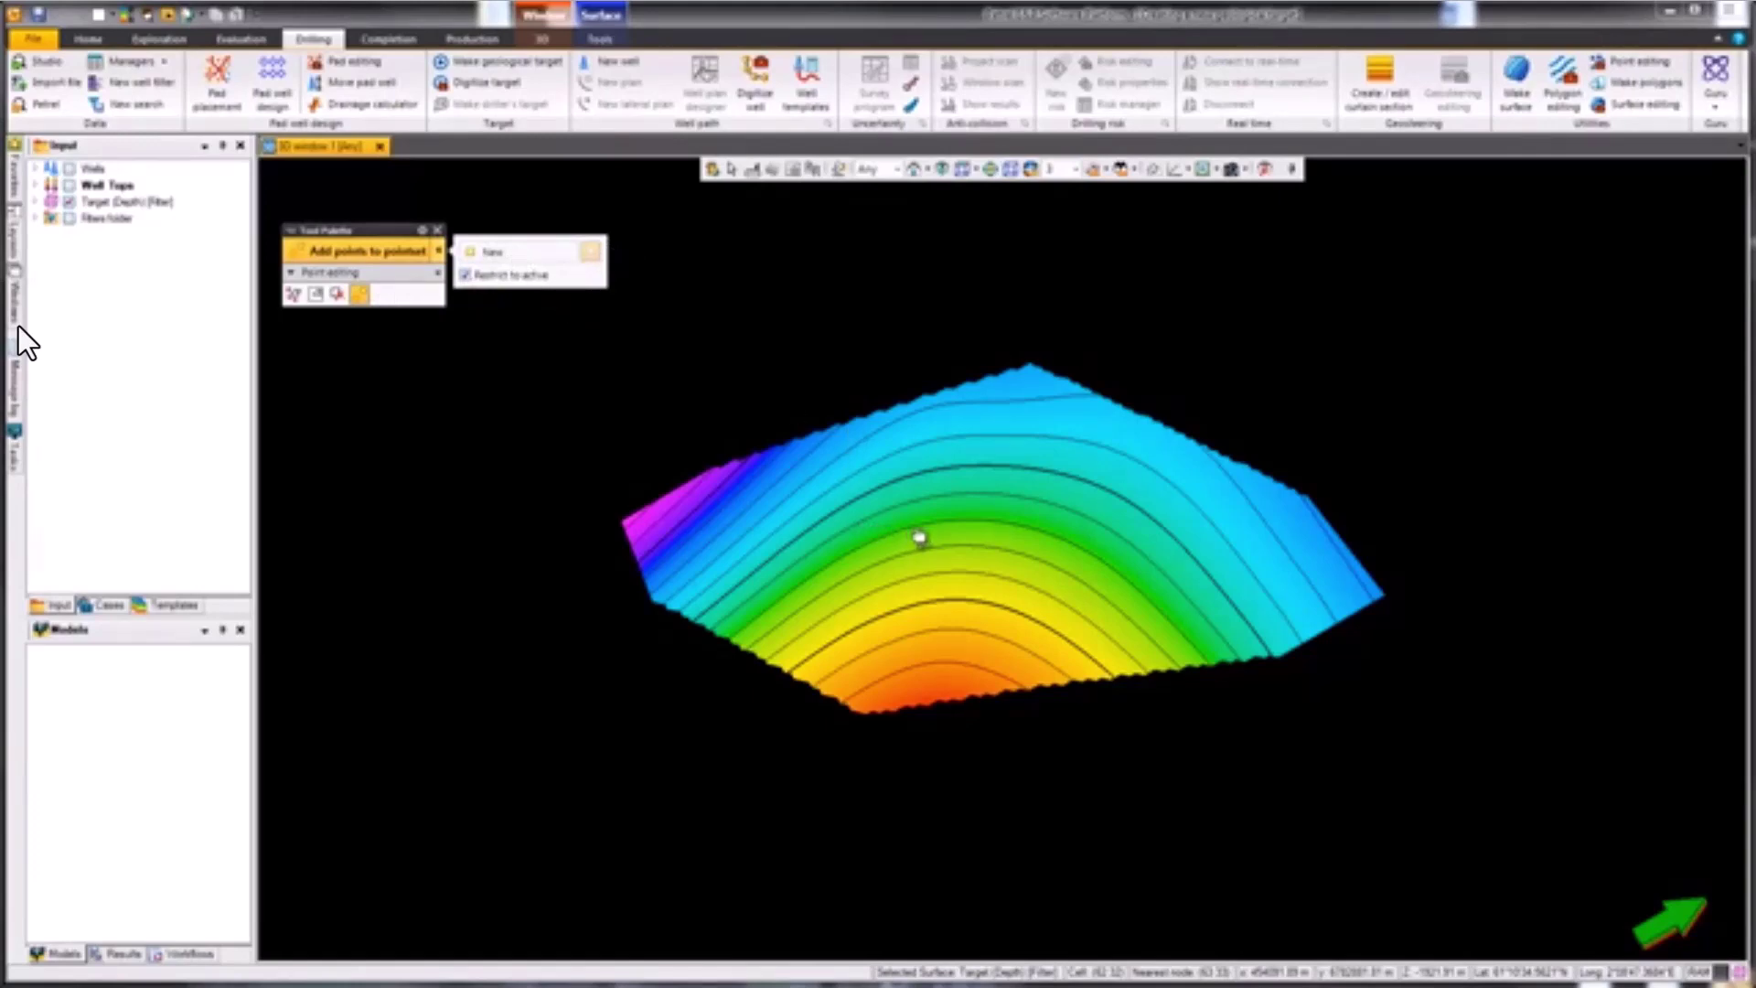
click(993, 506)
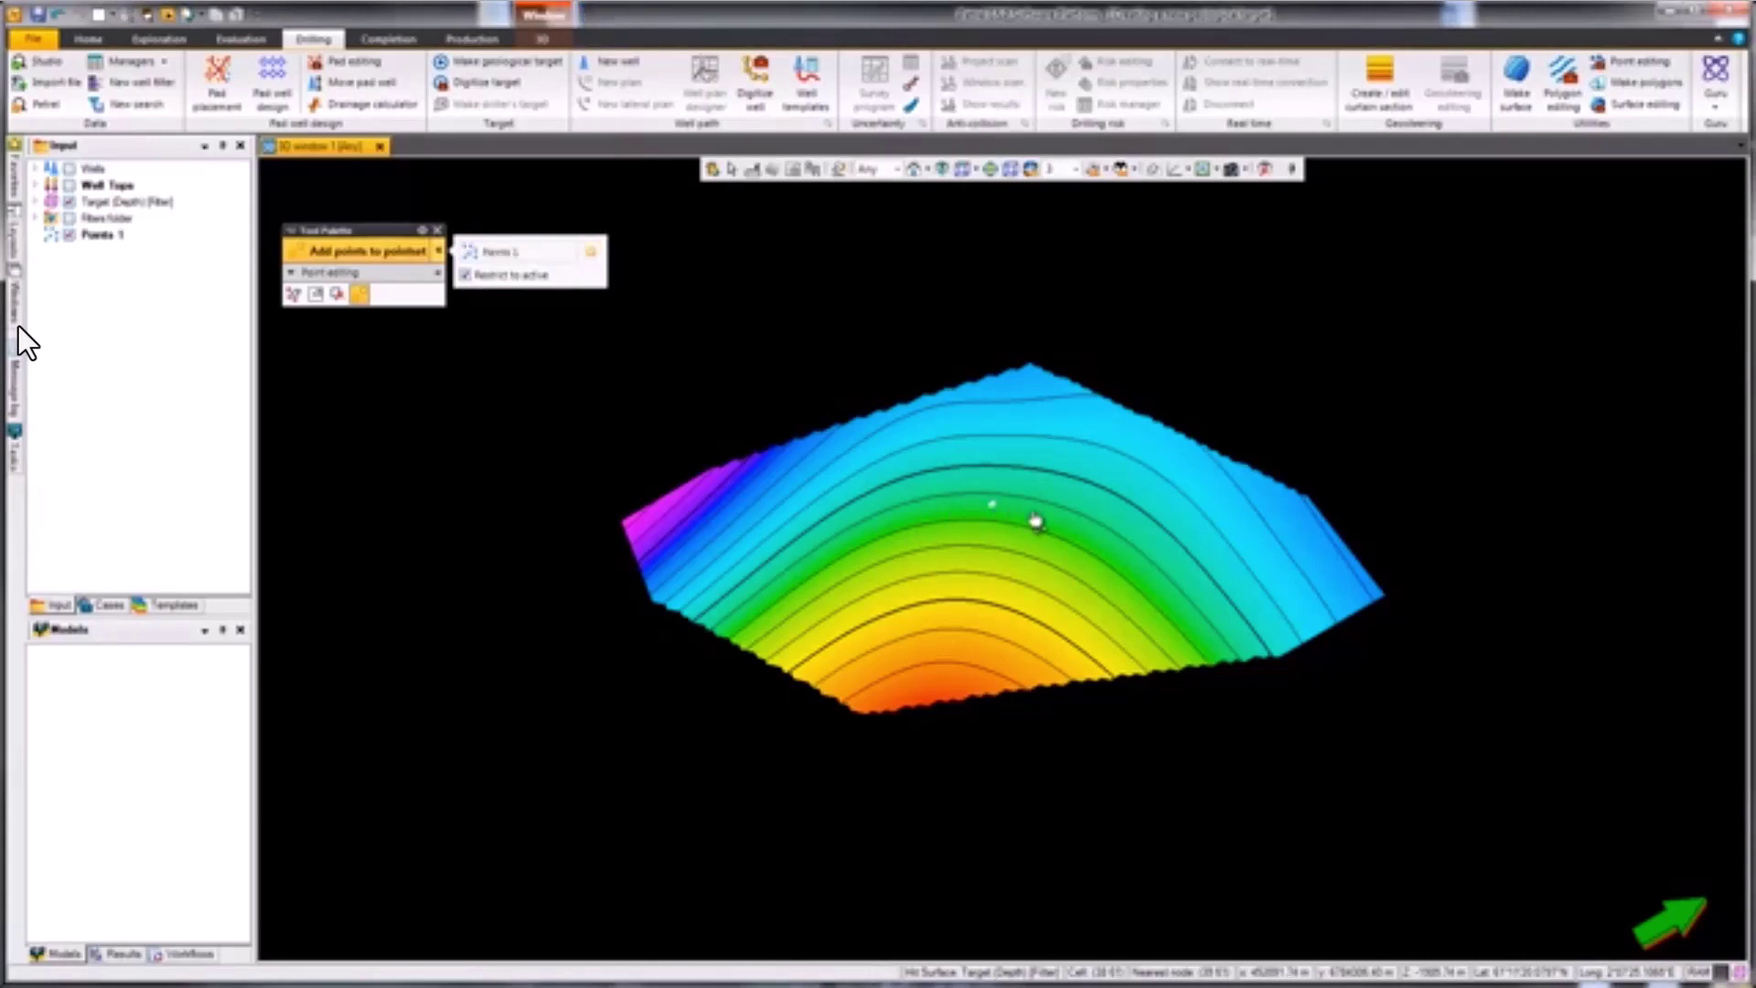
click(1031, 510)
click(1067, 519)
click(1100, 531)
click(1129, 548)
Step: Convert the Points 1 set to geological targets, generating a separate target for each point
click(100, 239)
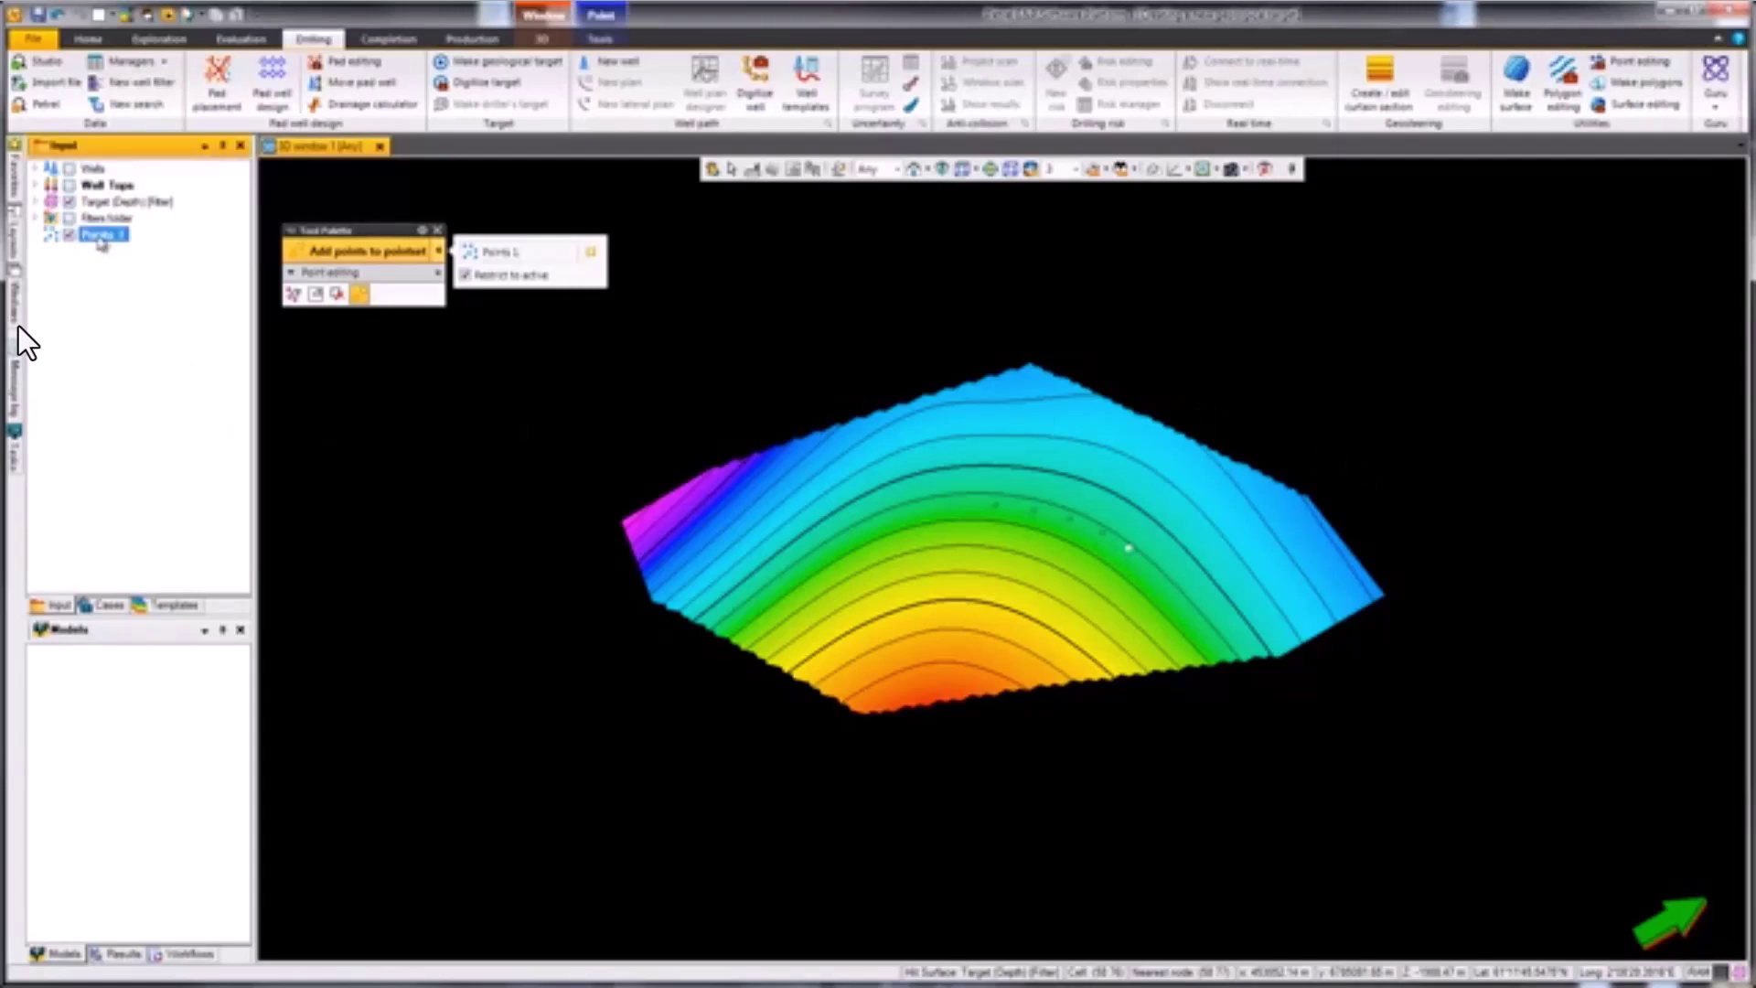
right_click(100, 239)
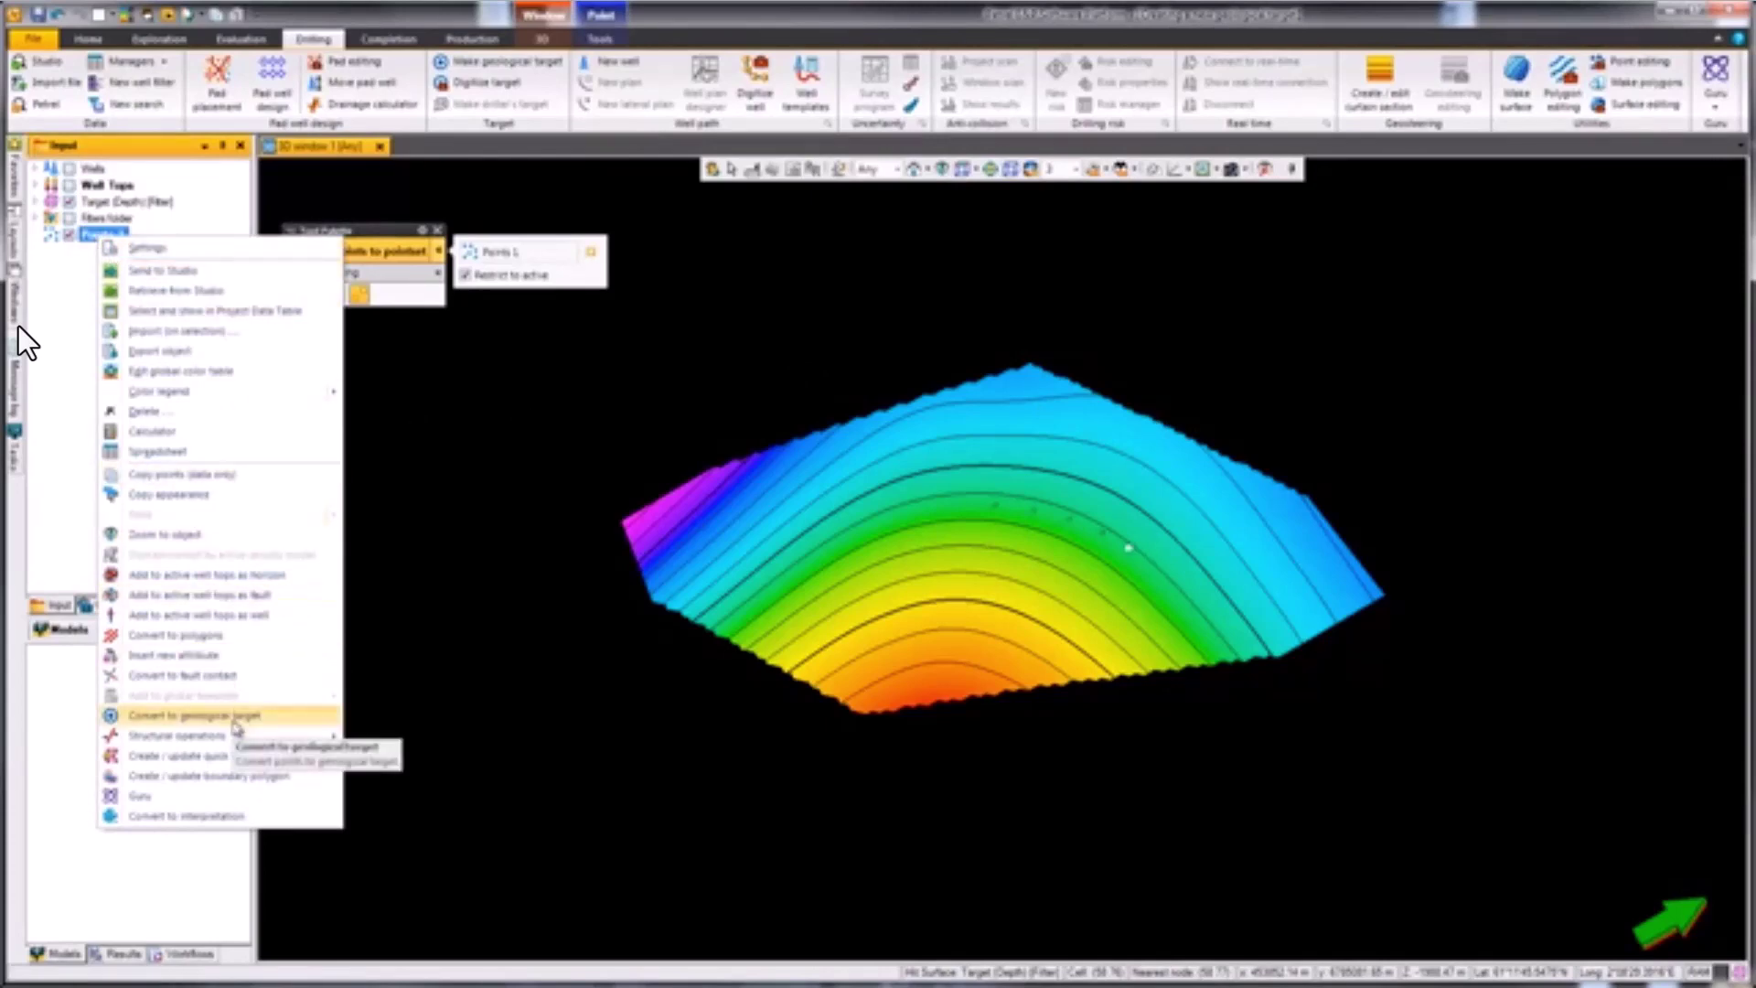
click(228, 716)
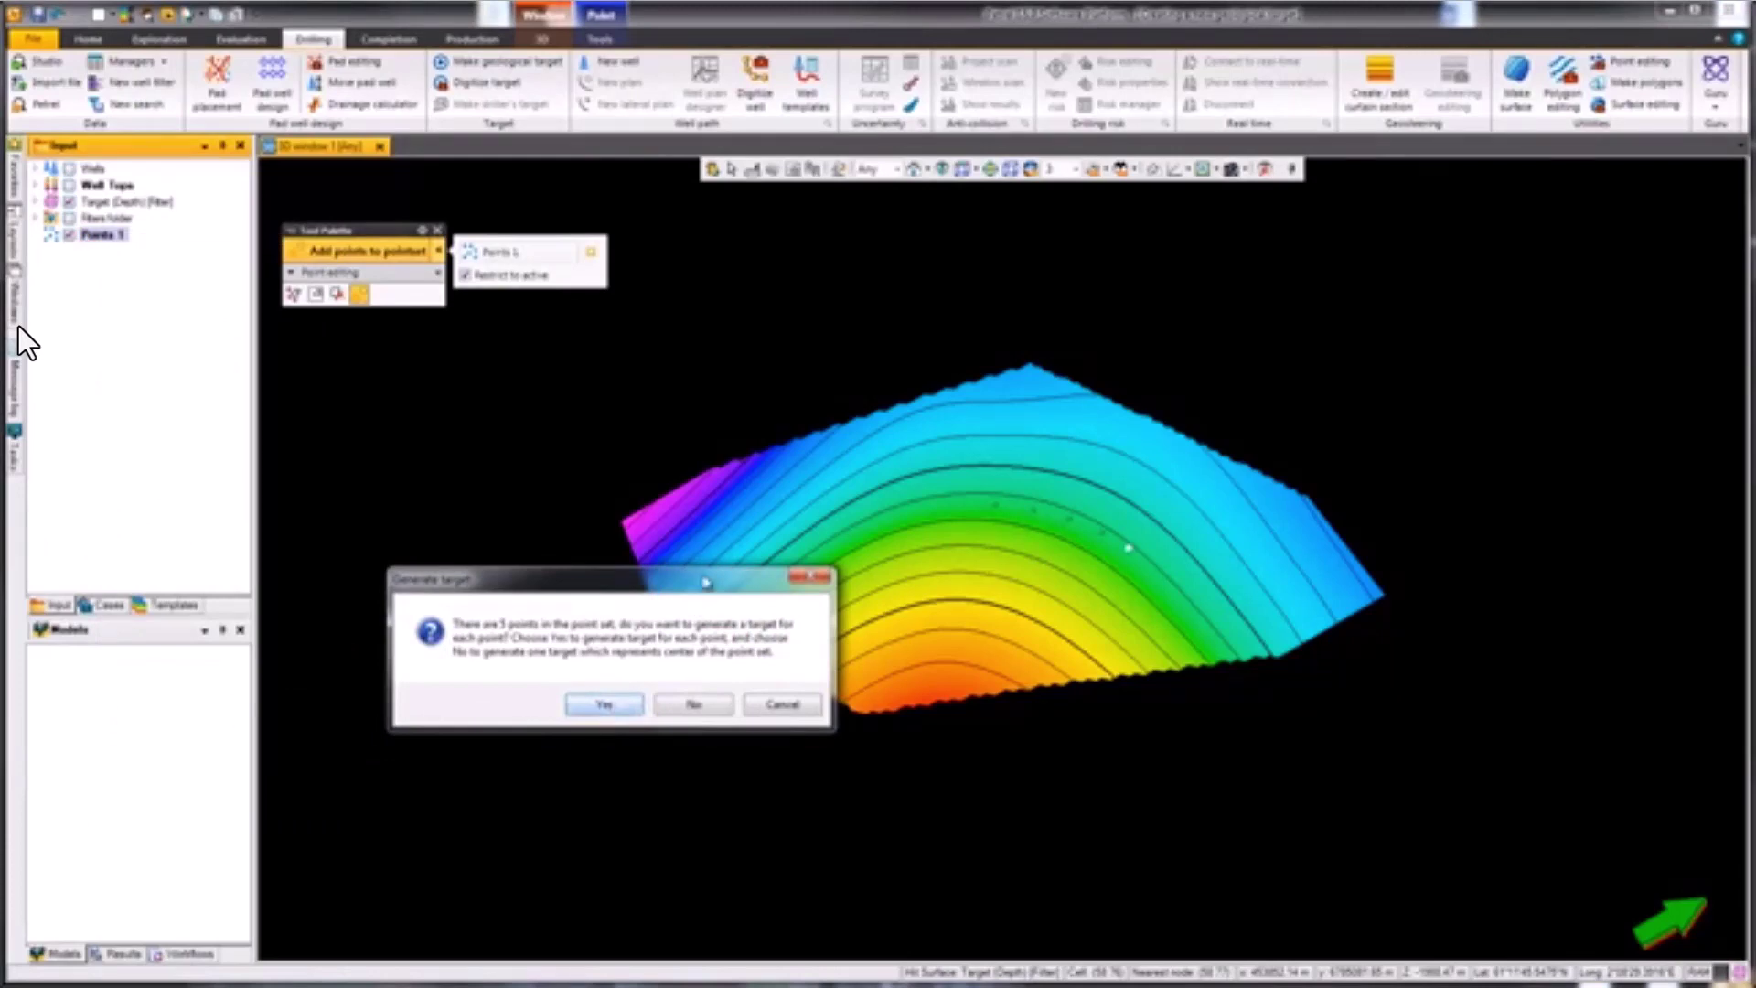
drag(707, 582, 847, 514)
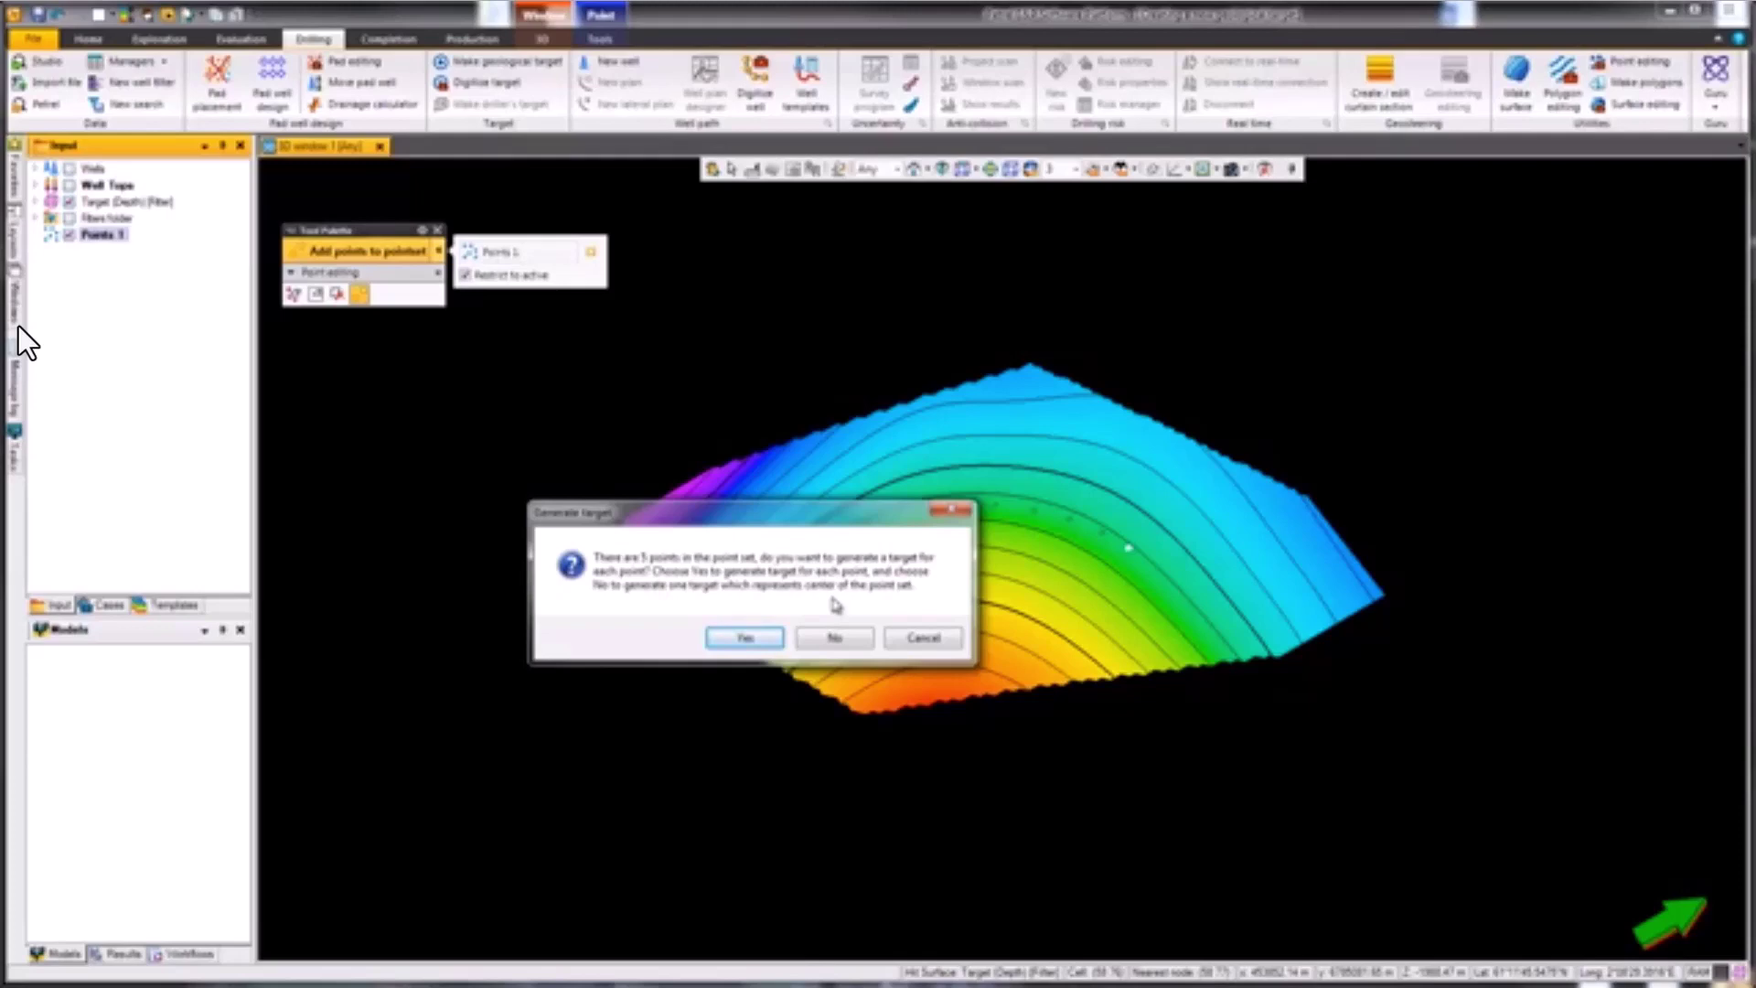
click(756, 638)
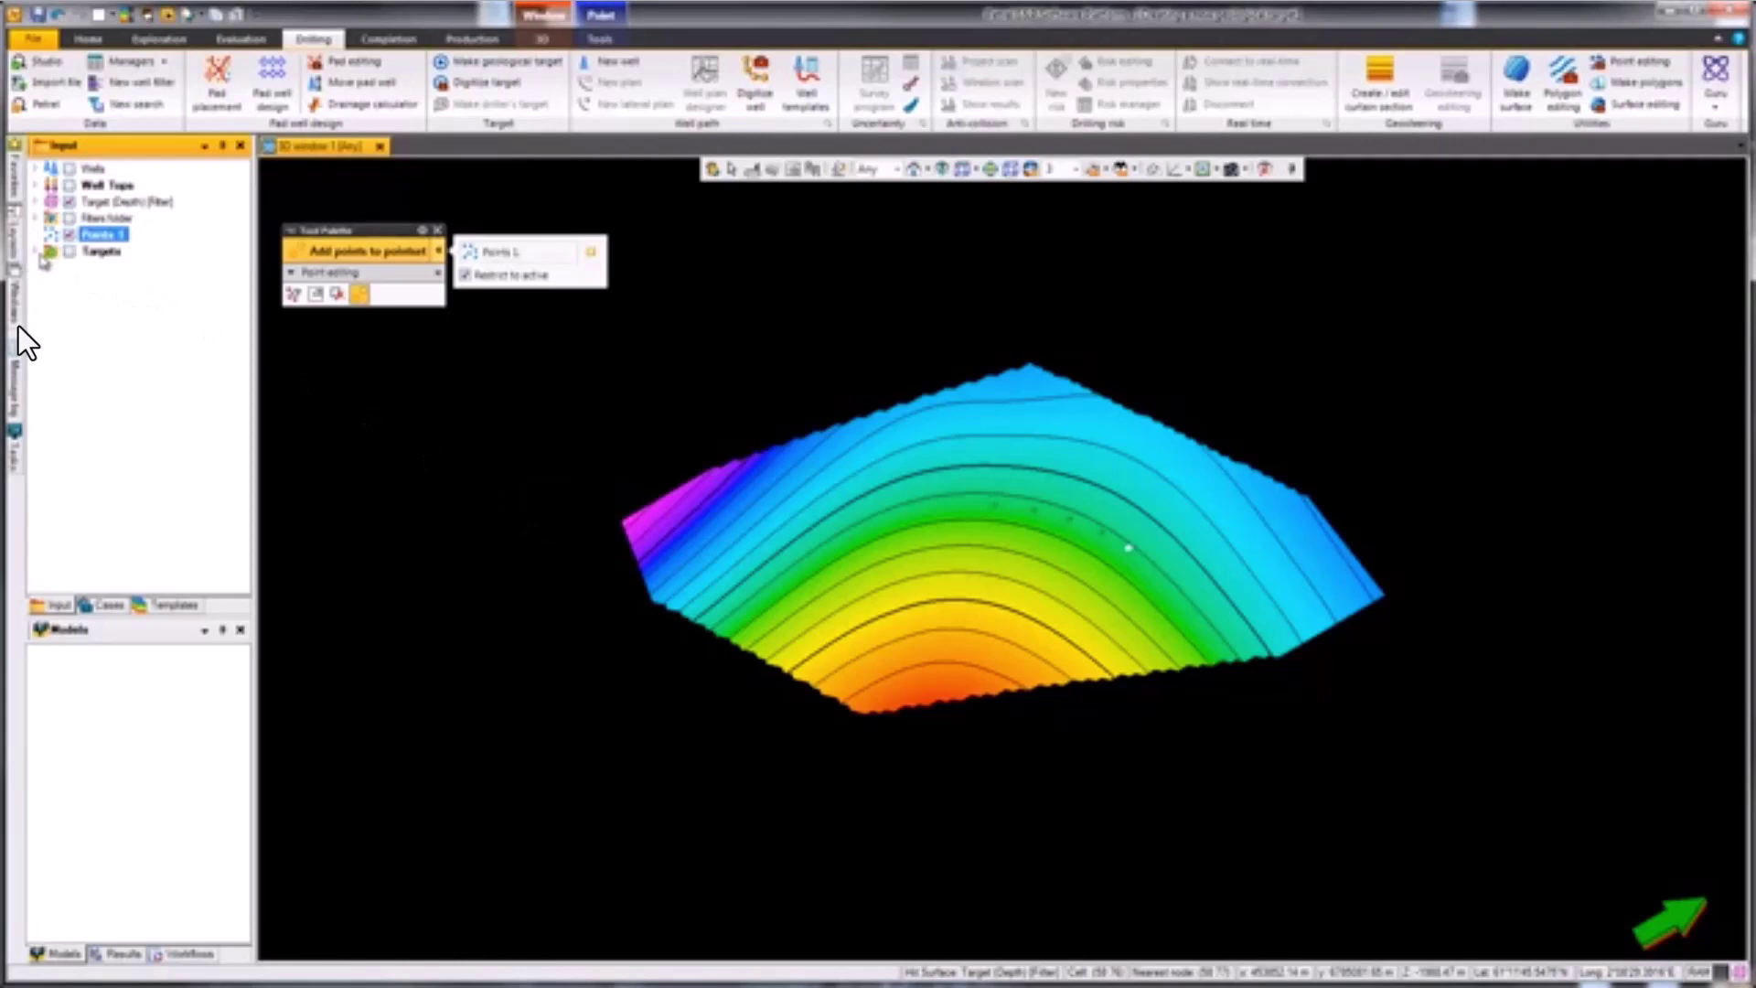
Step: Expand the Targets folder, display the targets generated from Points 1 in the 3D window, and hide the original point set
click(37, 251)
click(52, 267)
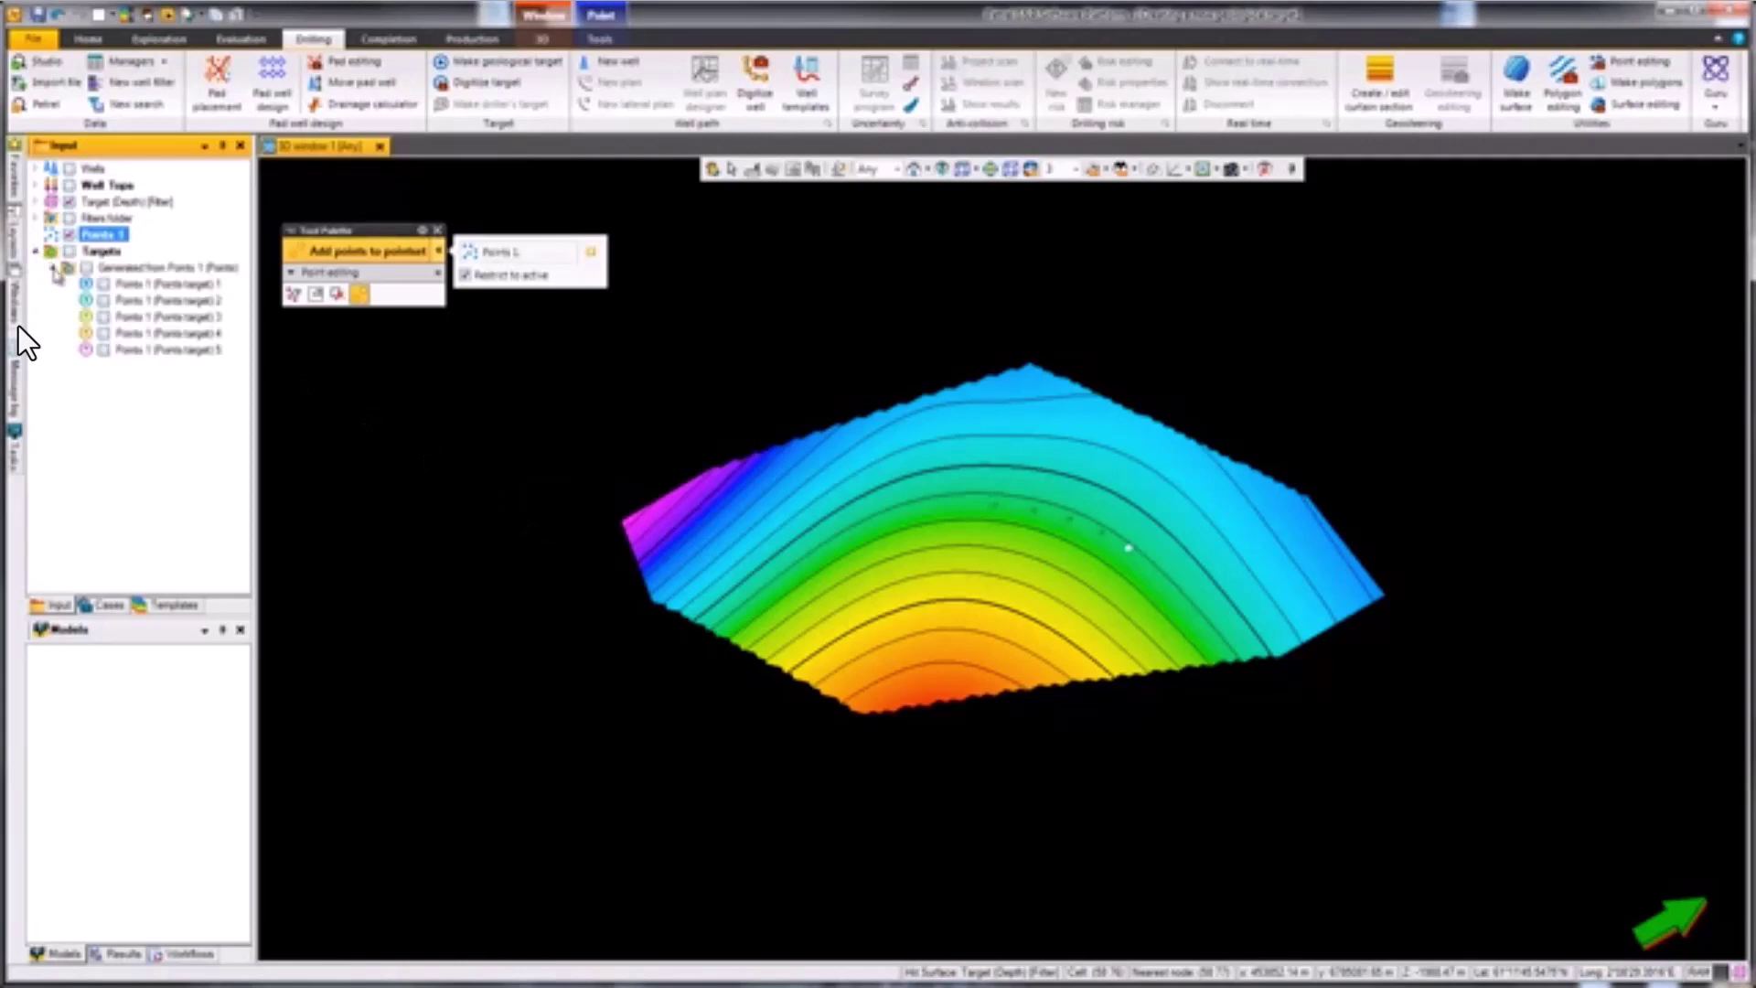
click(86, 268)
Step: Digitize four separate point targets on the surface, running from the cyan flank down into the yellow area
click(515, 84)
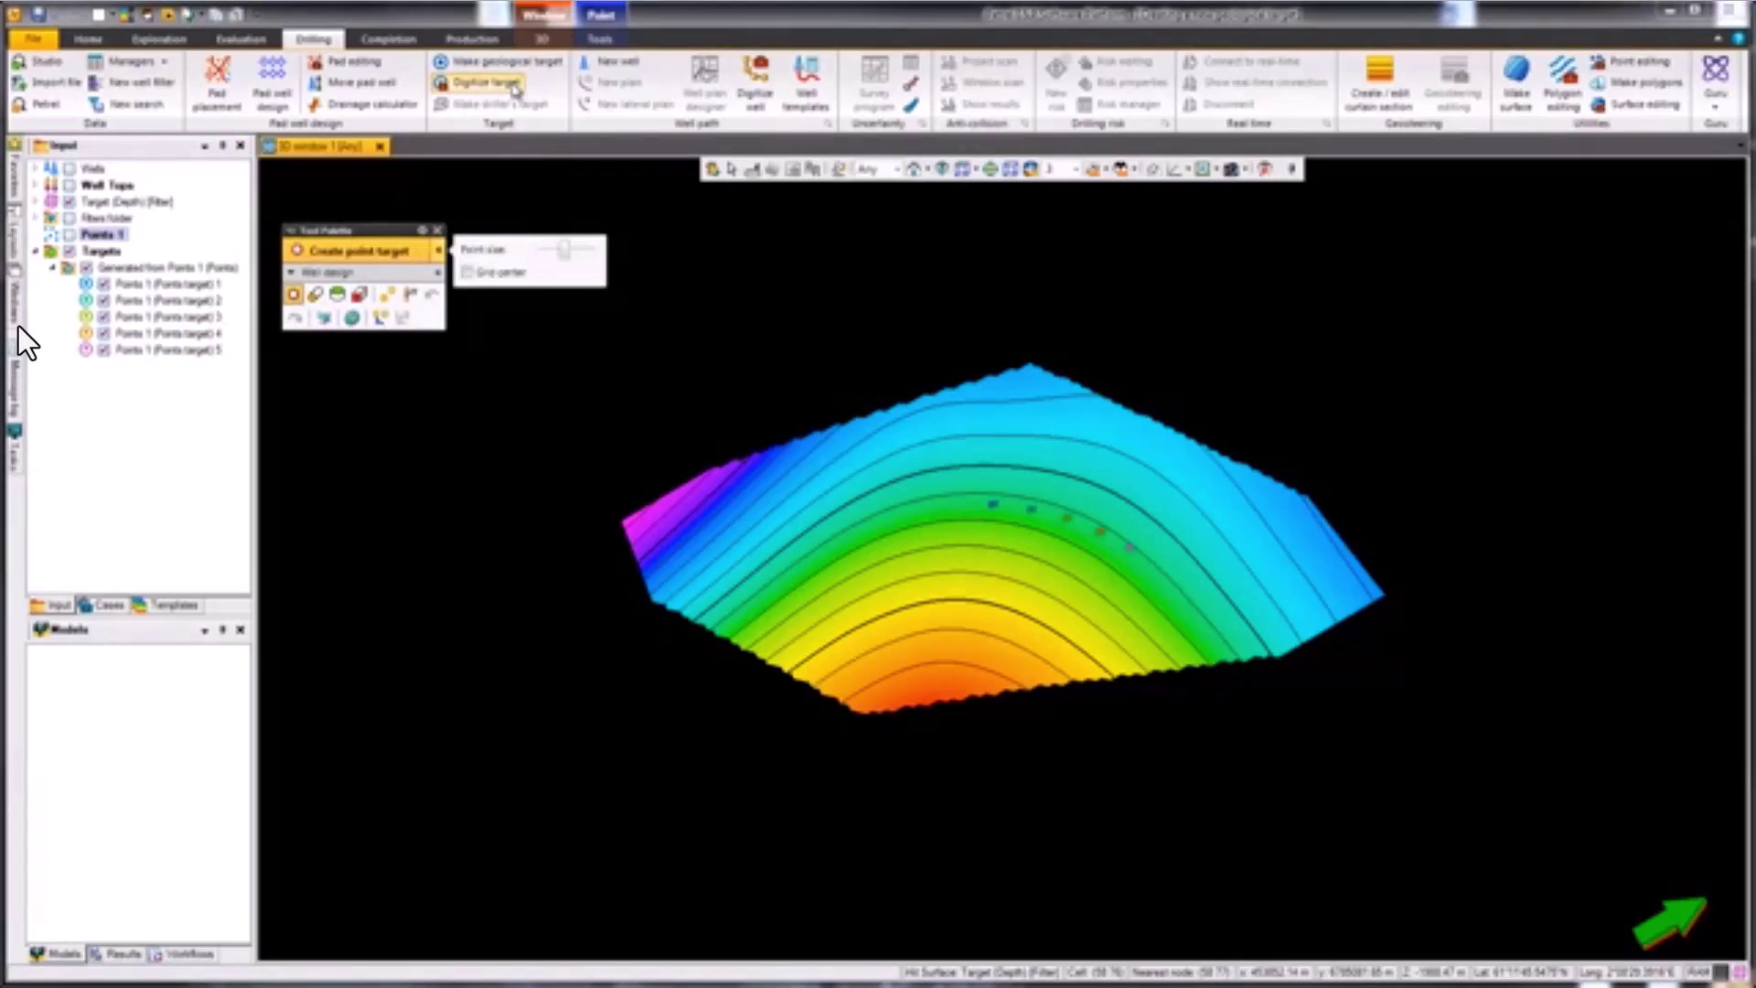
click(711, 169)
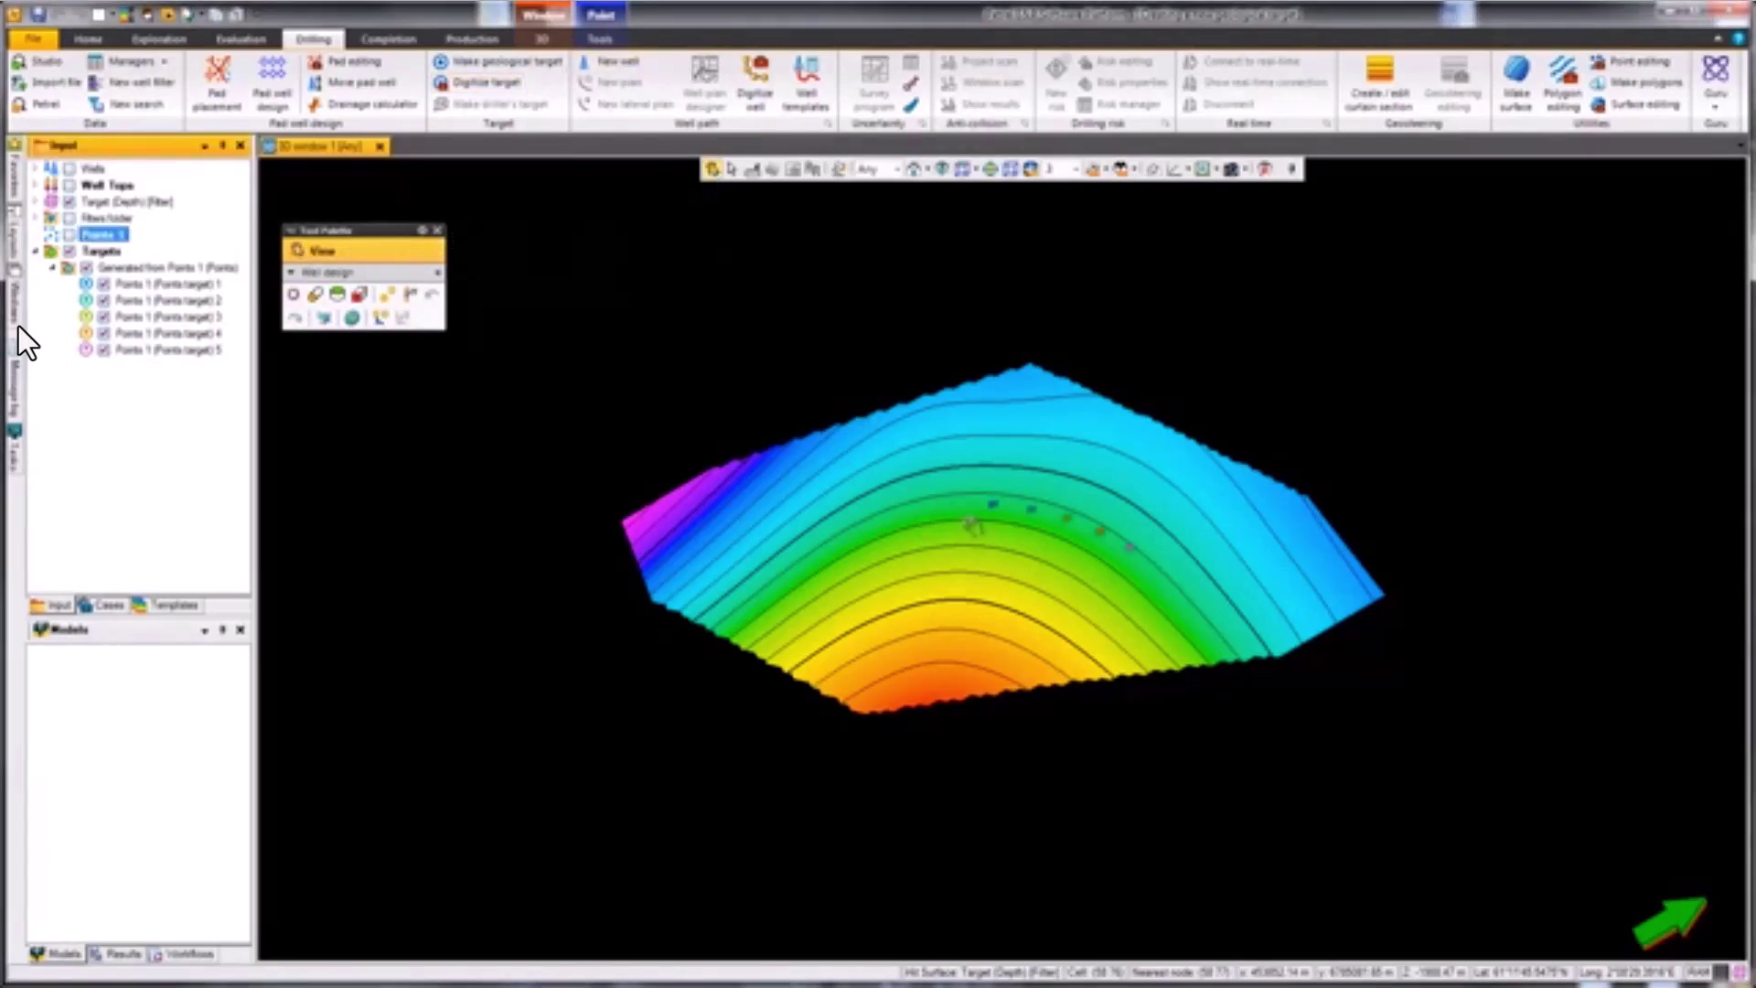
mouse_move(973, 525)
middle_down()
mouse_move(959, 555)
mouse_move(977, 530)
middle_up()
scroll(967, 541, up, 2)
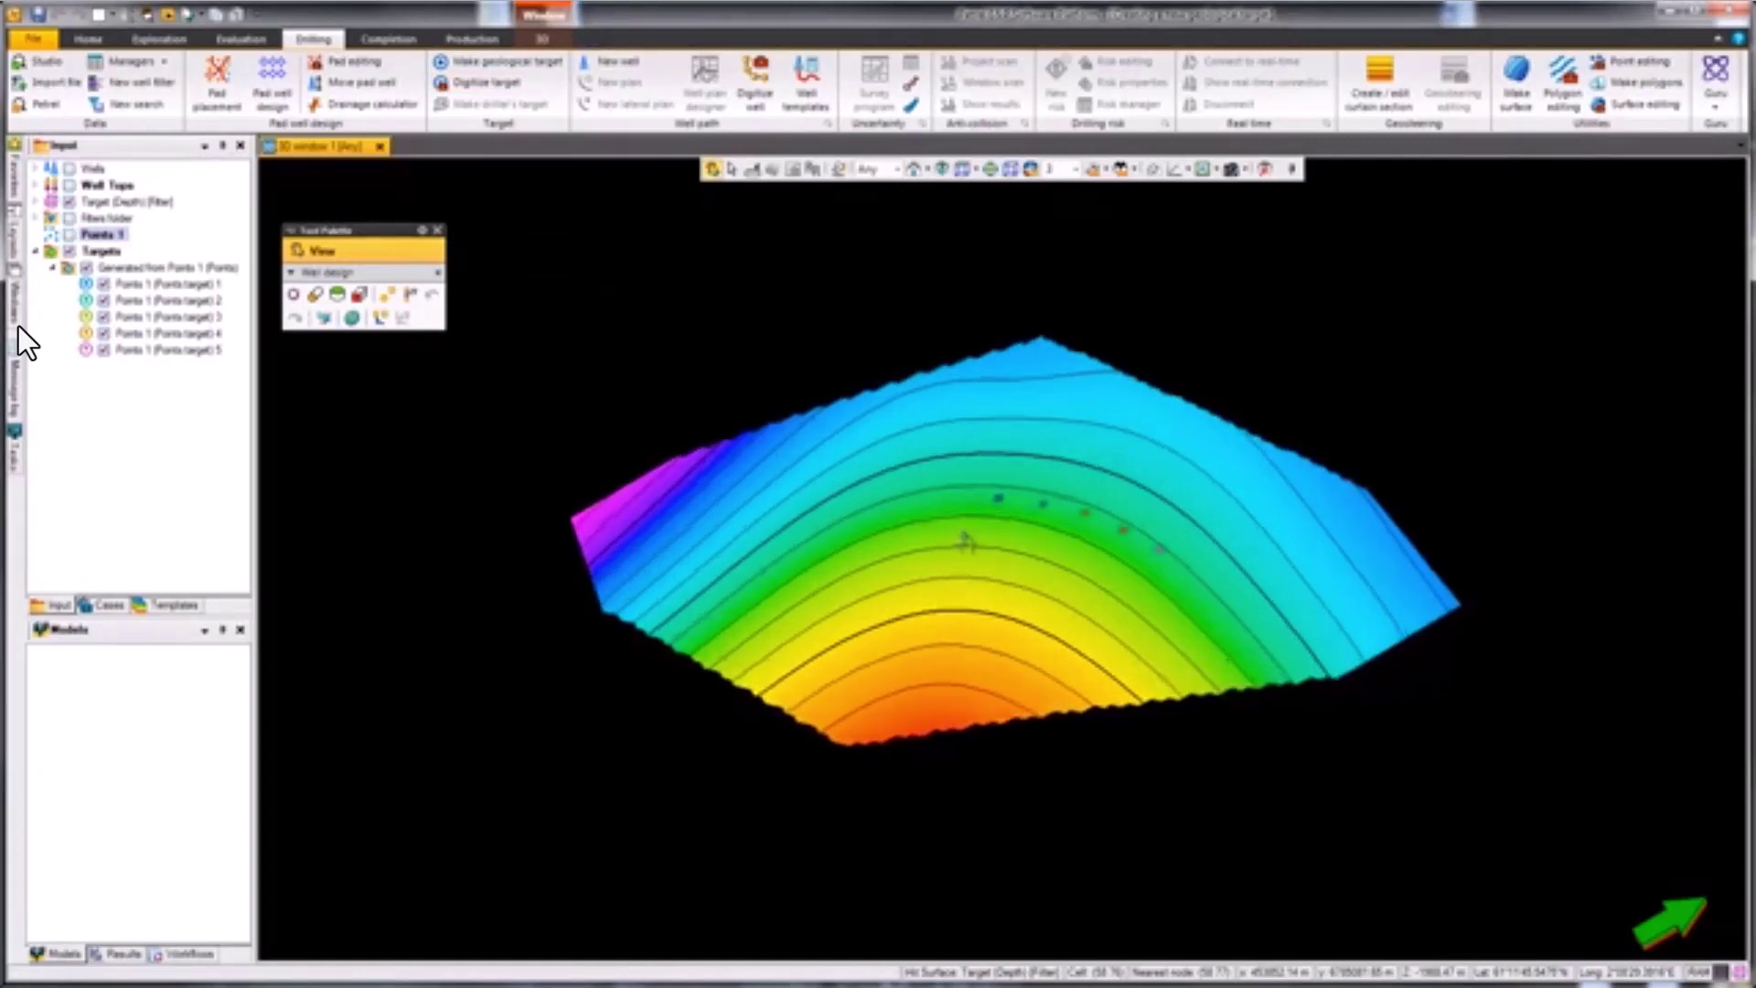
scroll(965, 541, up, 2)
scroll(958, 562, up, 2)
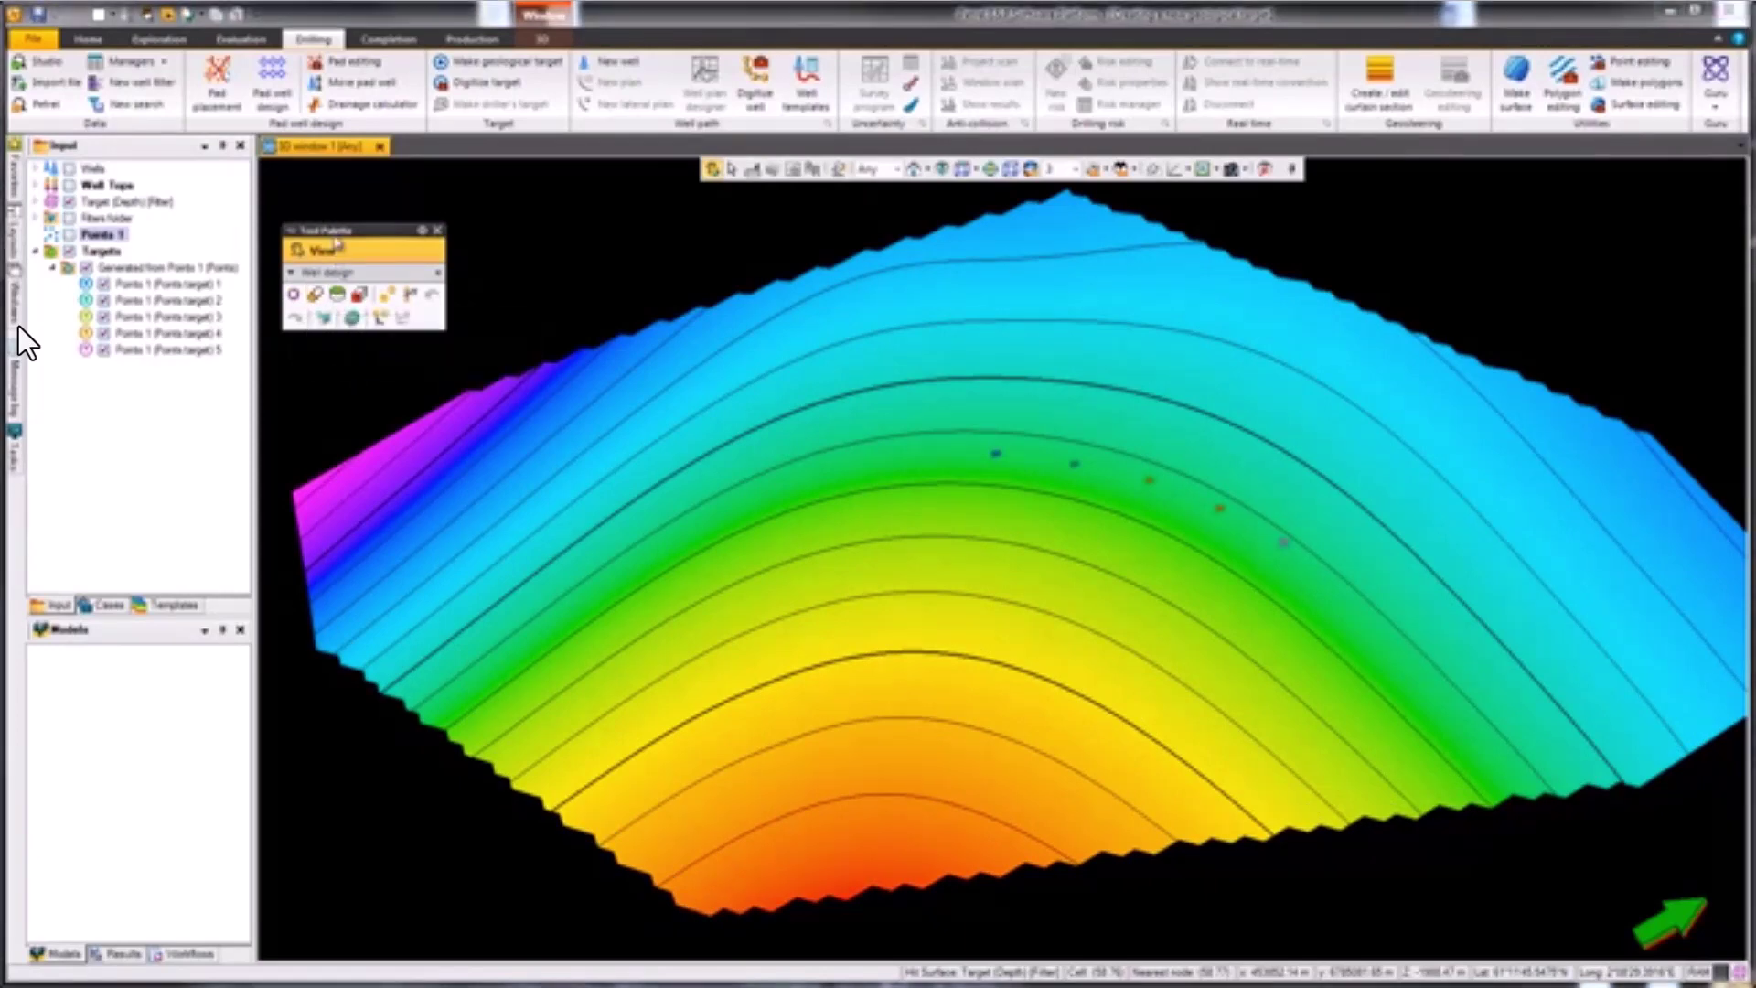
click(295, 294)
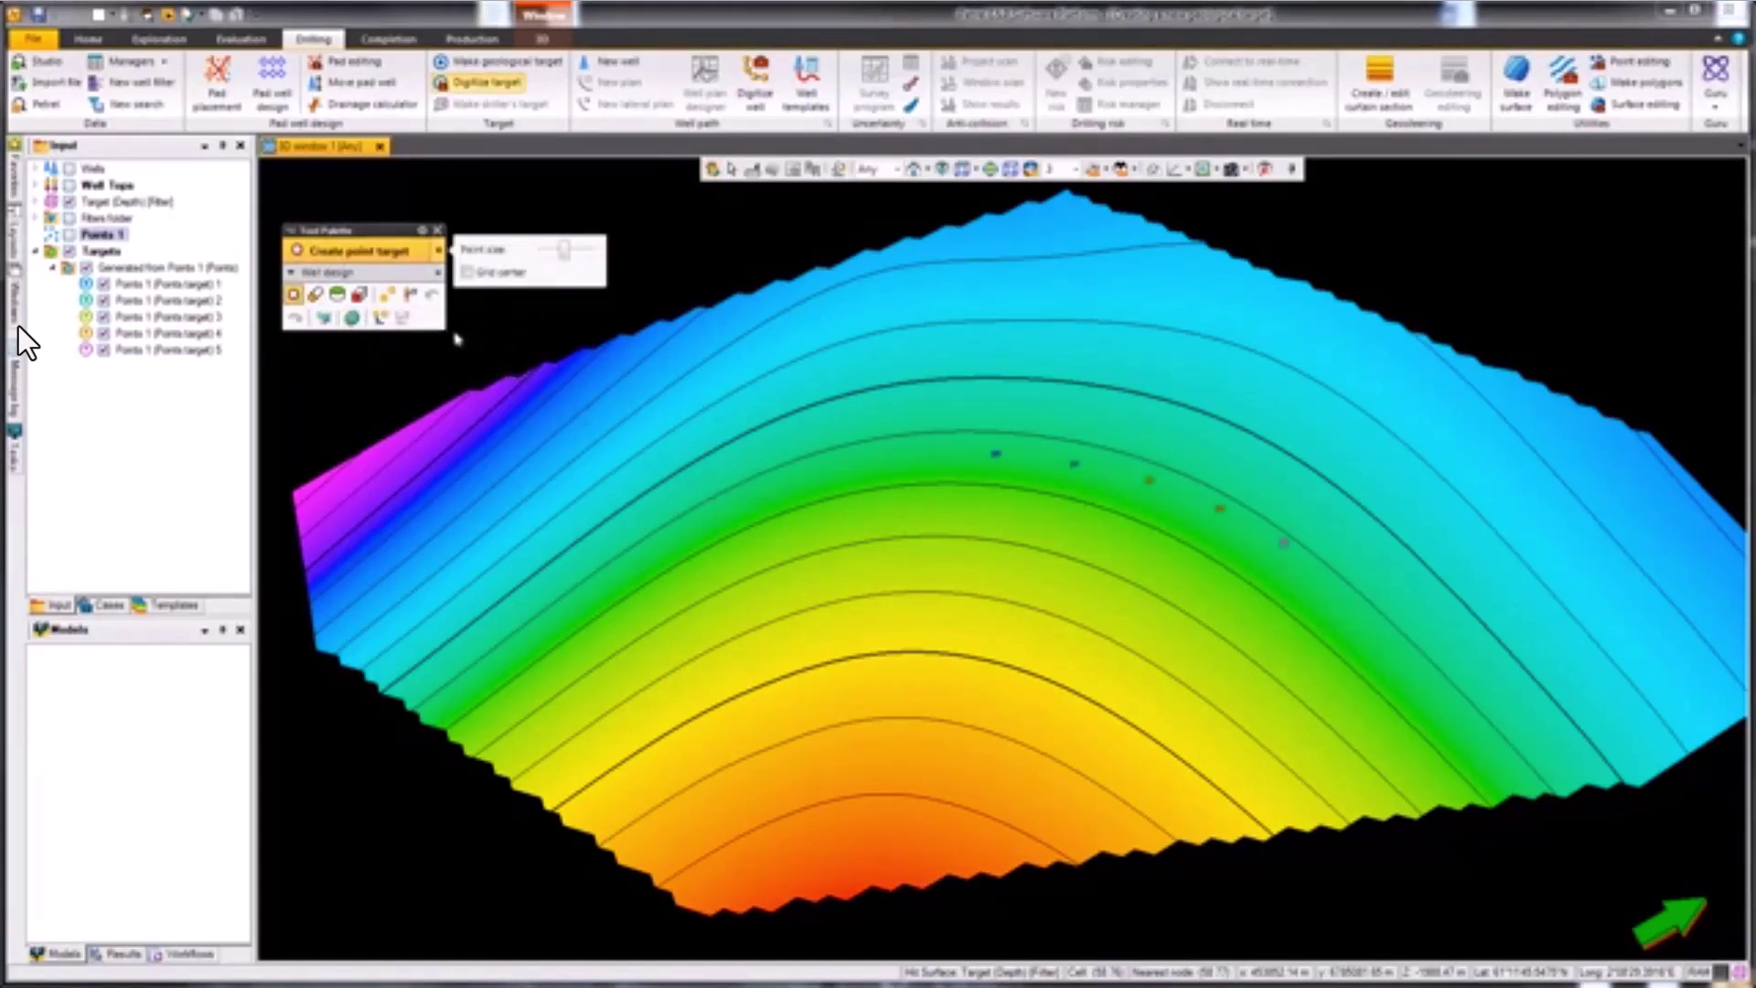
click(394, 297)
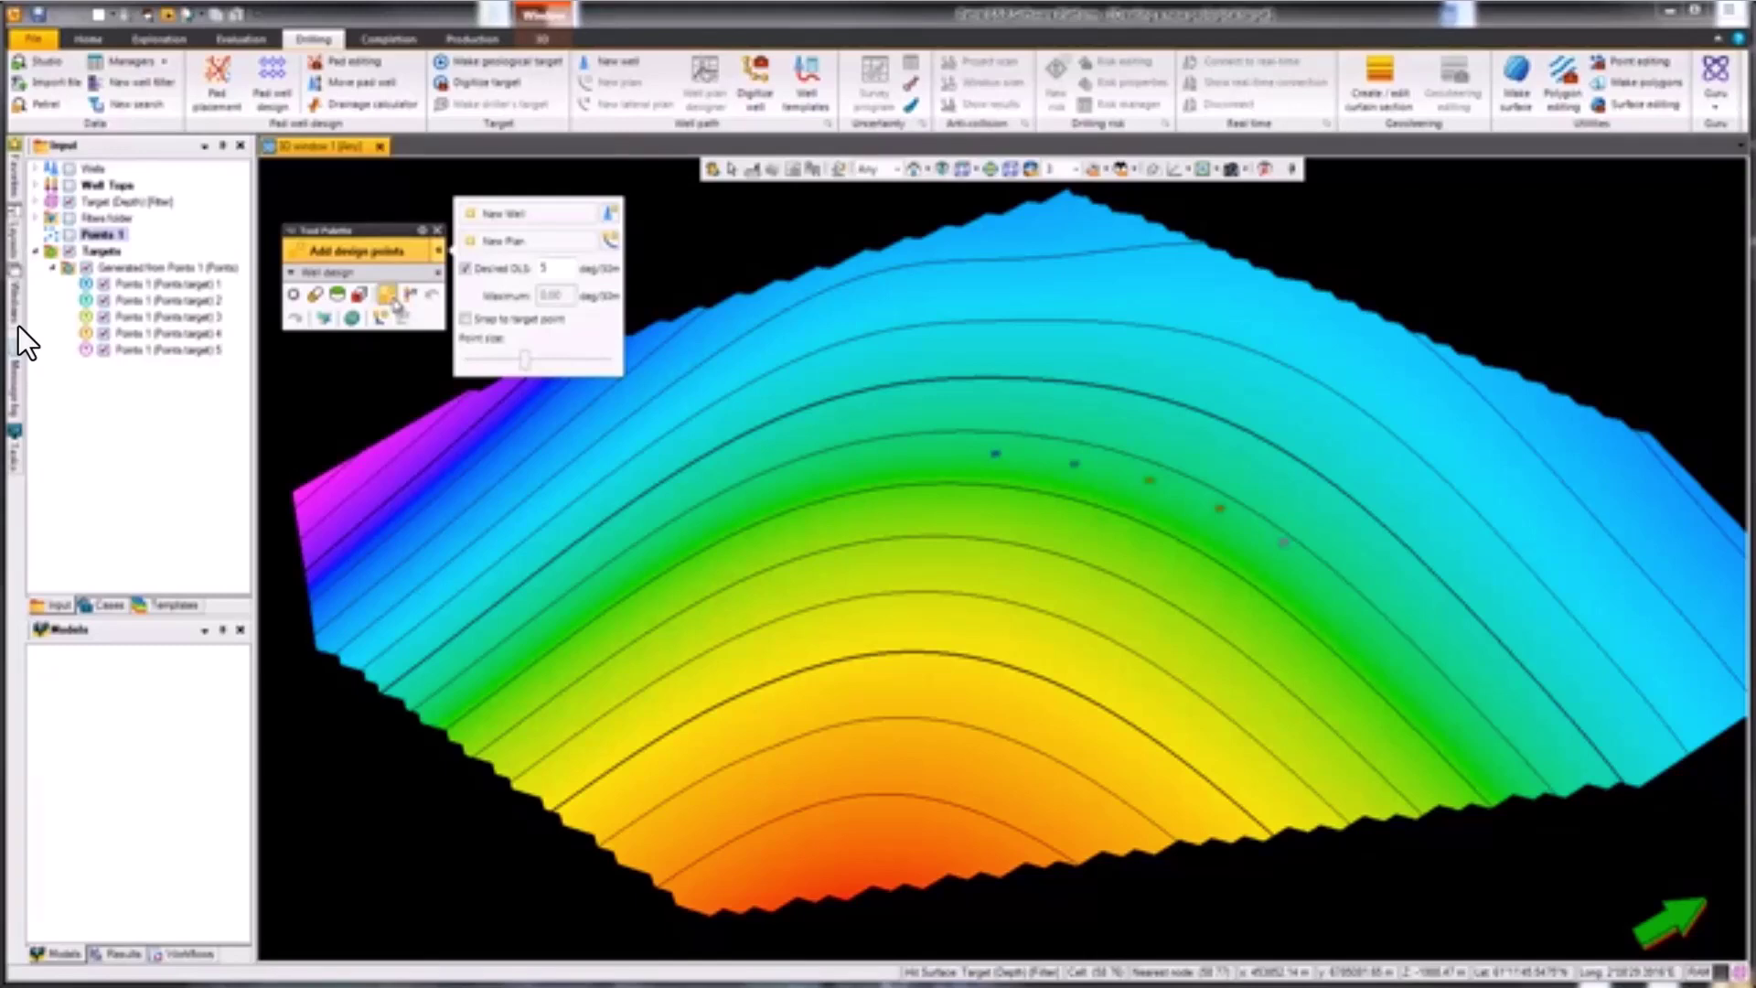
click(292, 295)
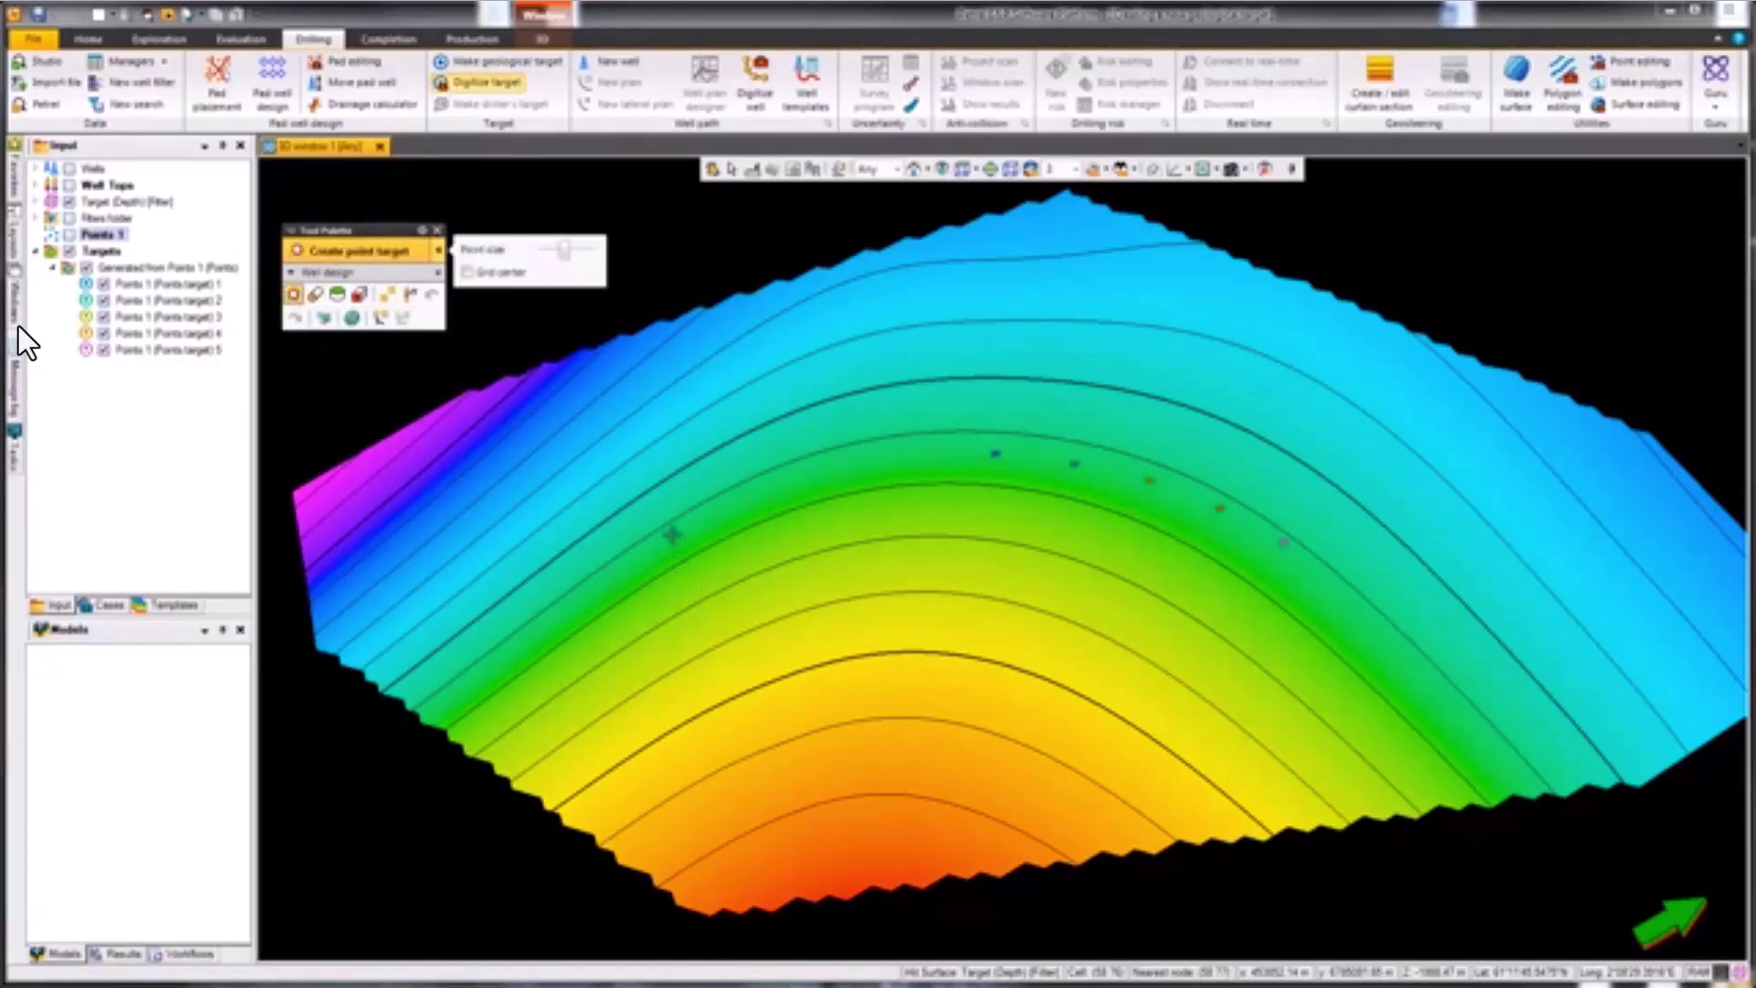
click(699, 506)
click(830, 533)
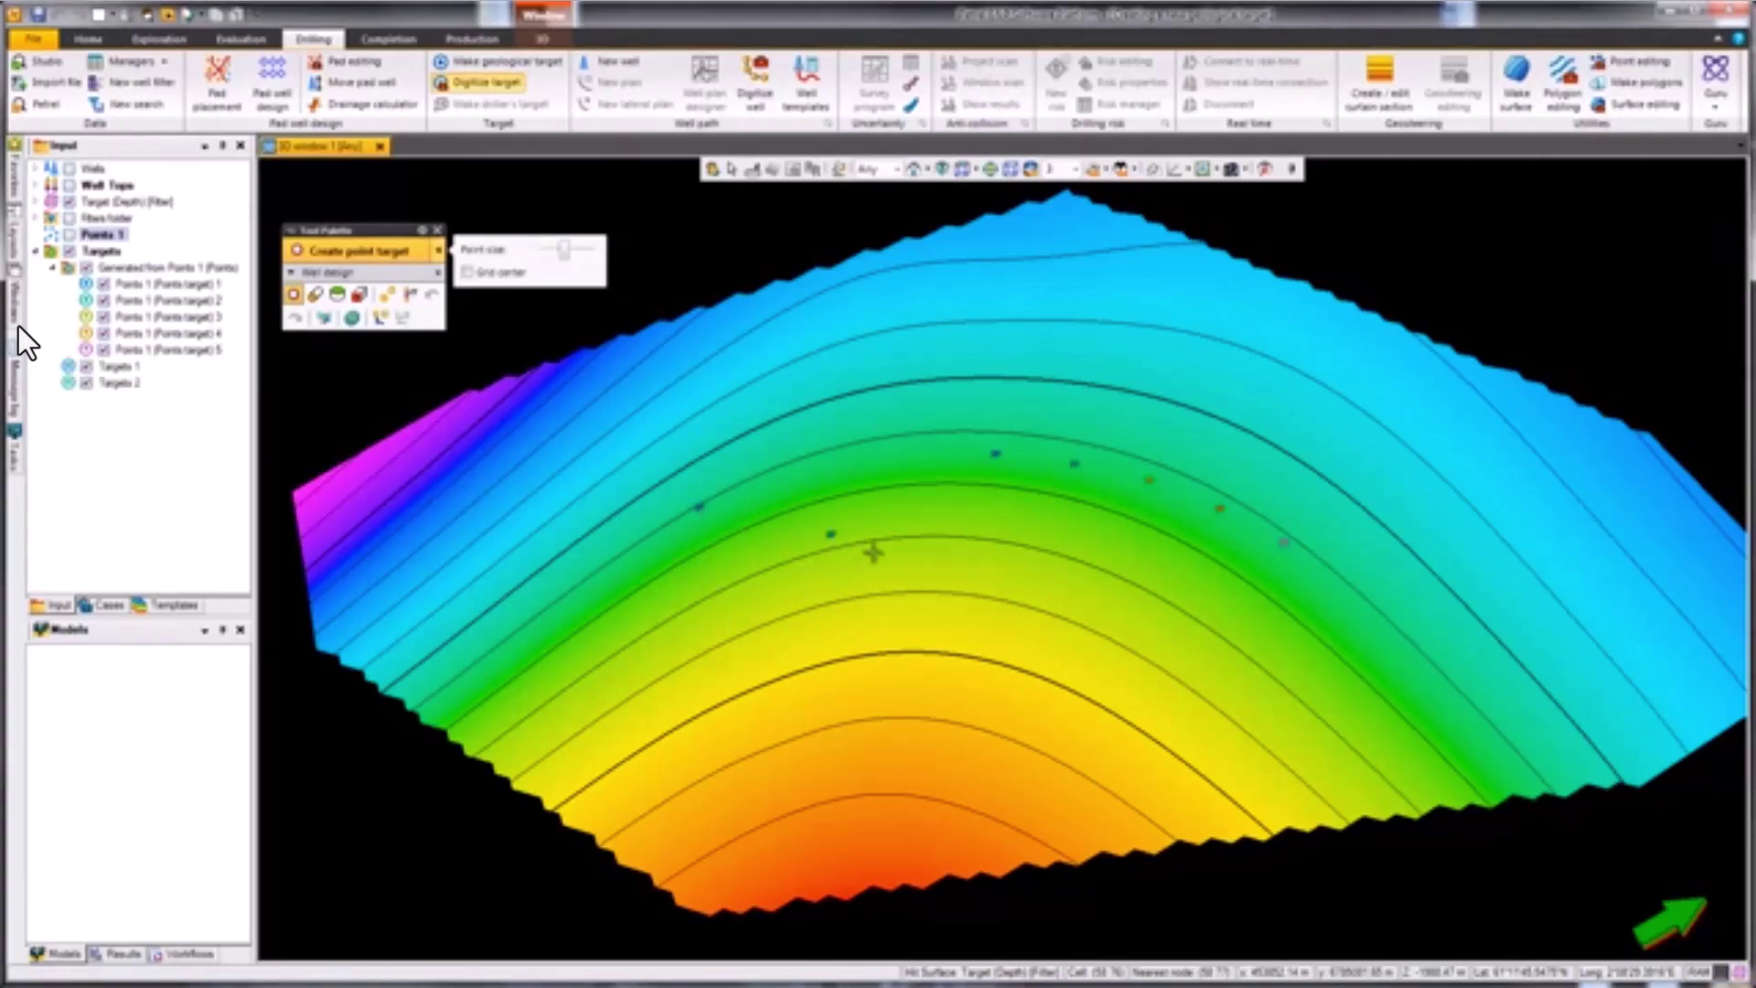
click(940, 566)
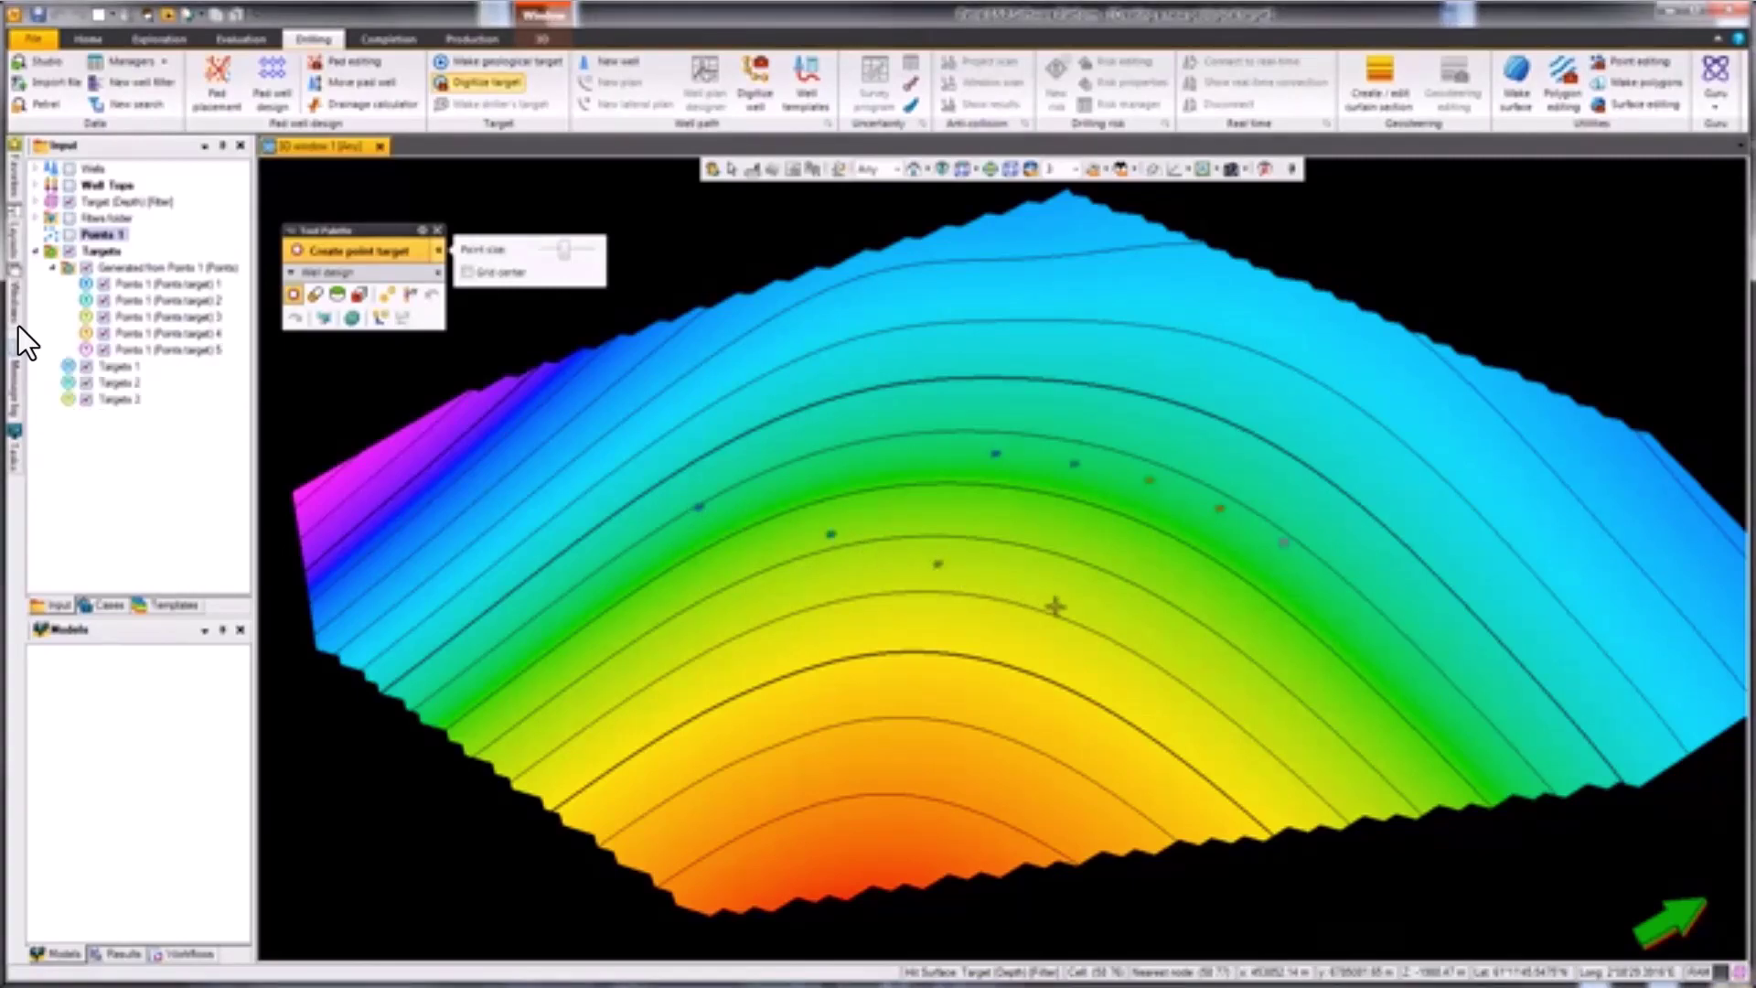
click(1085, 619)
Step: Create two circular targets on the surface's upper blue area with 50 m radius, 10 m thickness and 10 deg dip angle
click(315, 294)
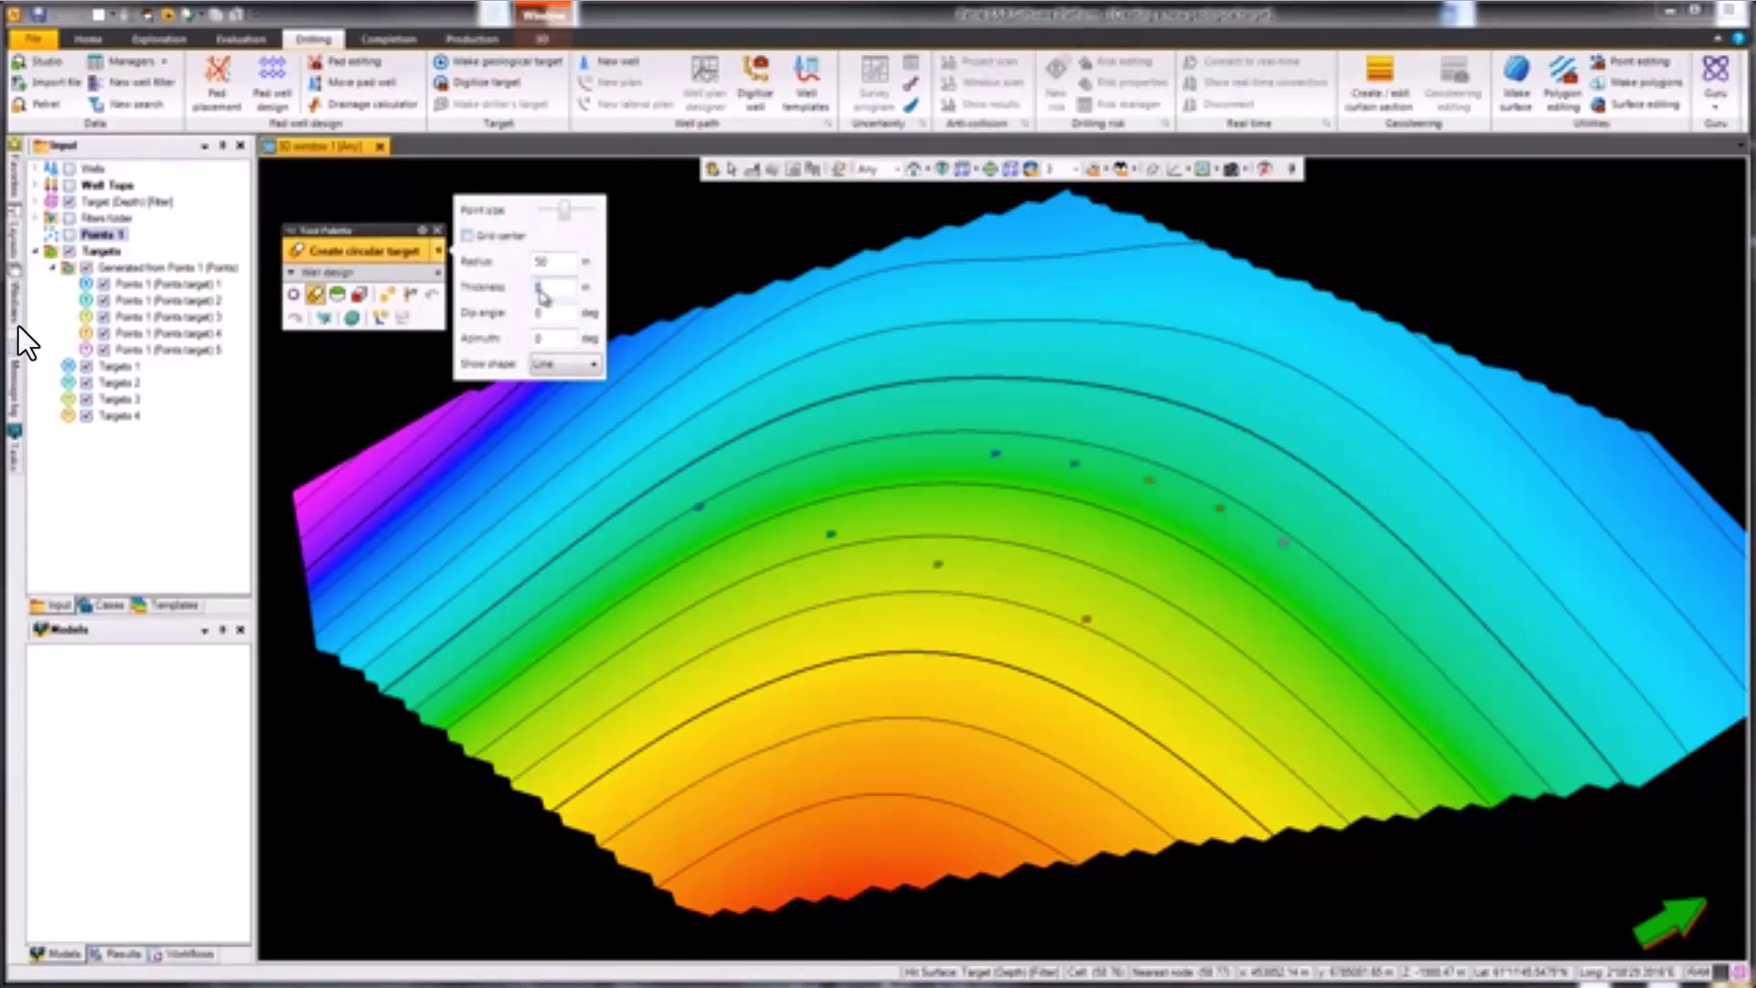
text(10)
click(550, 315)
text(10)
click(885, 325)
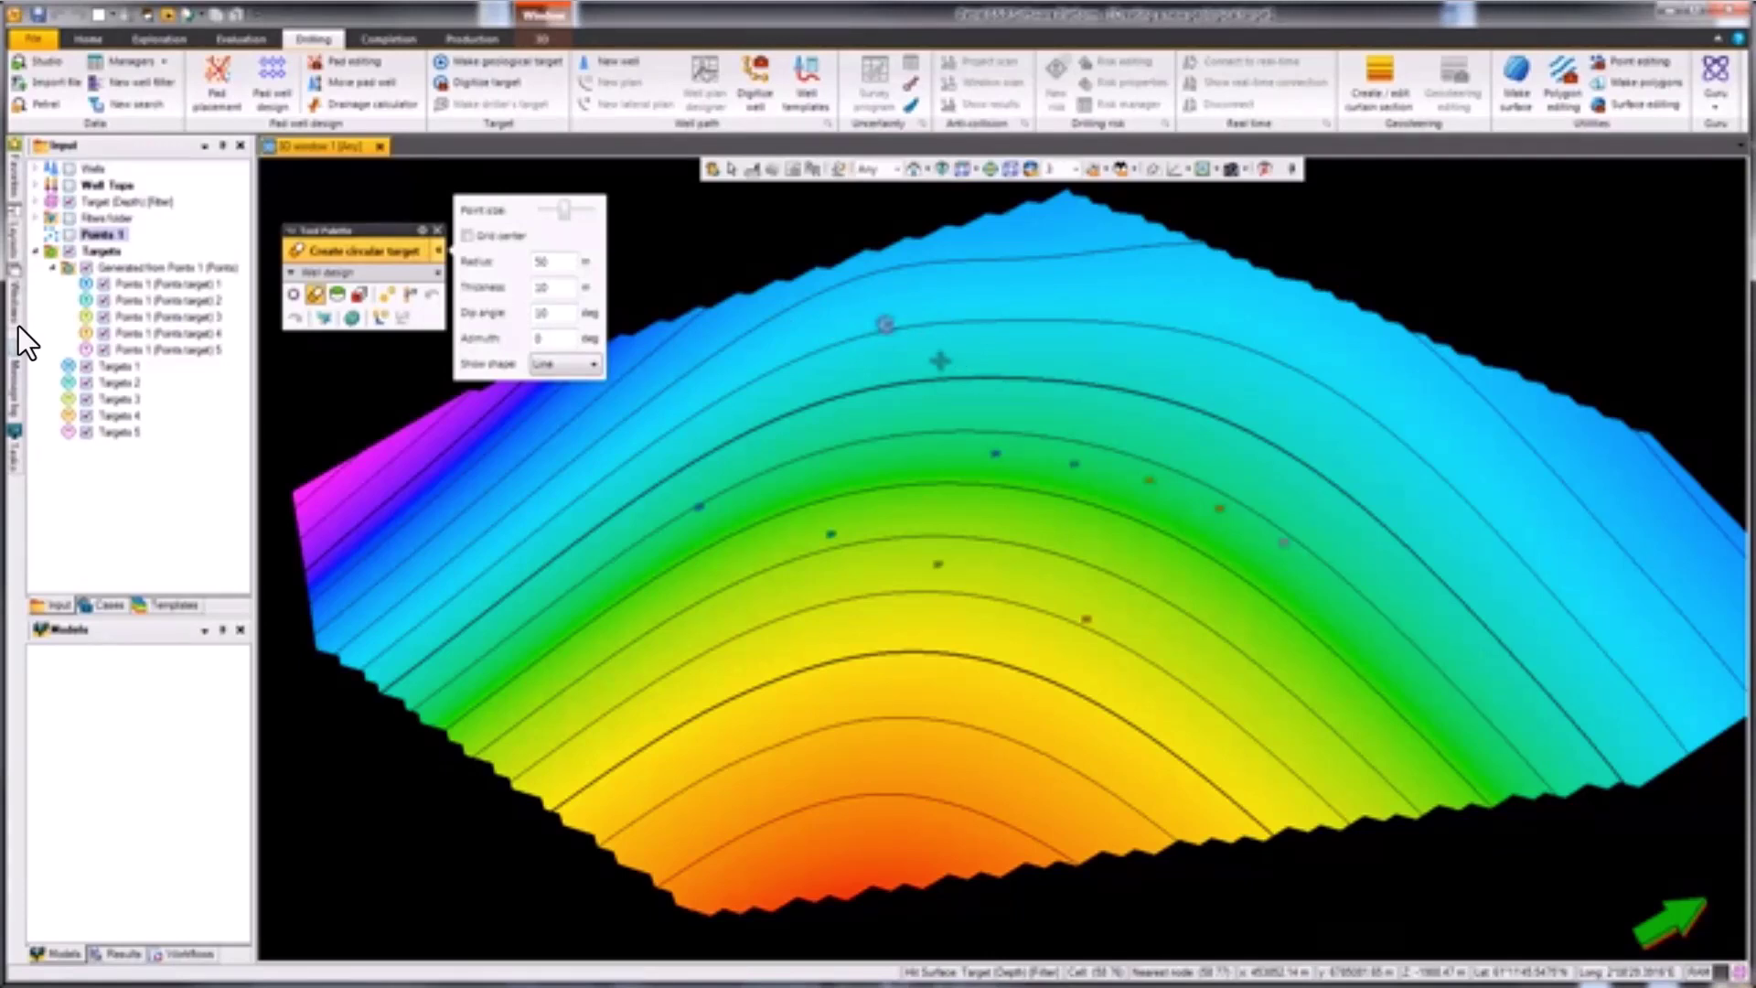
click(934, 361)
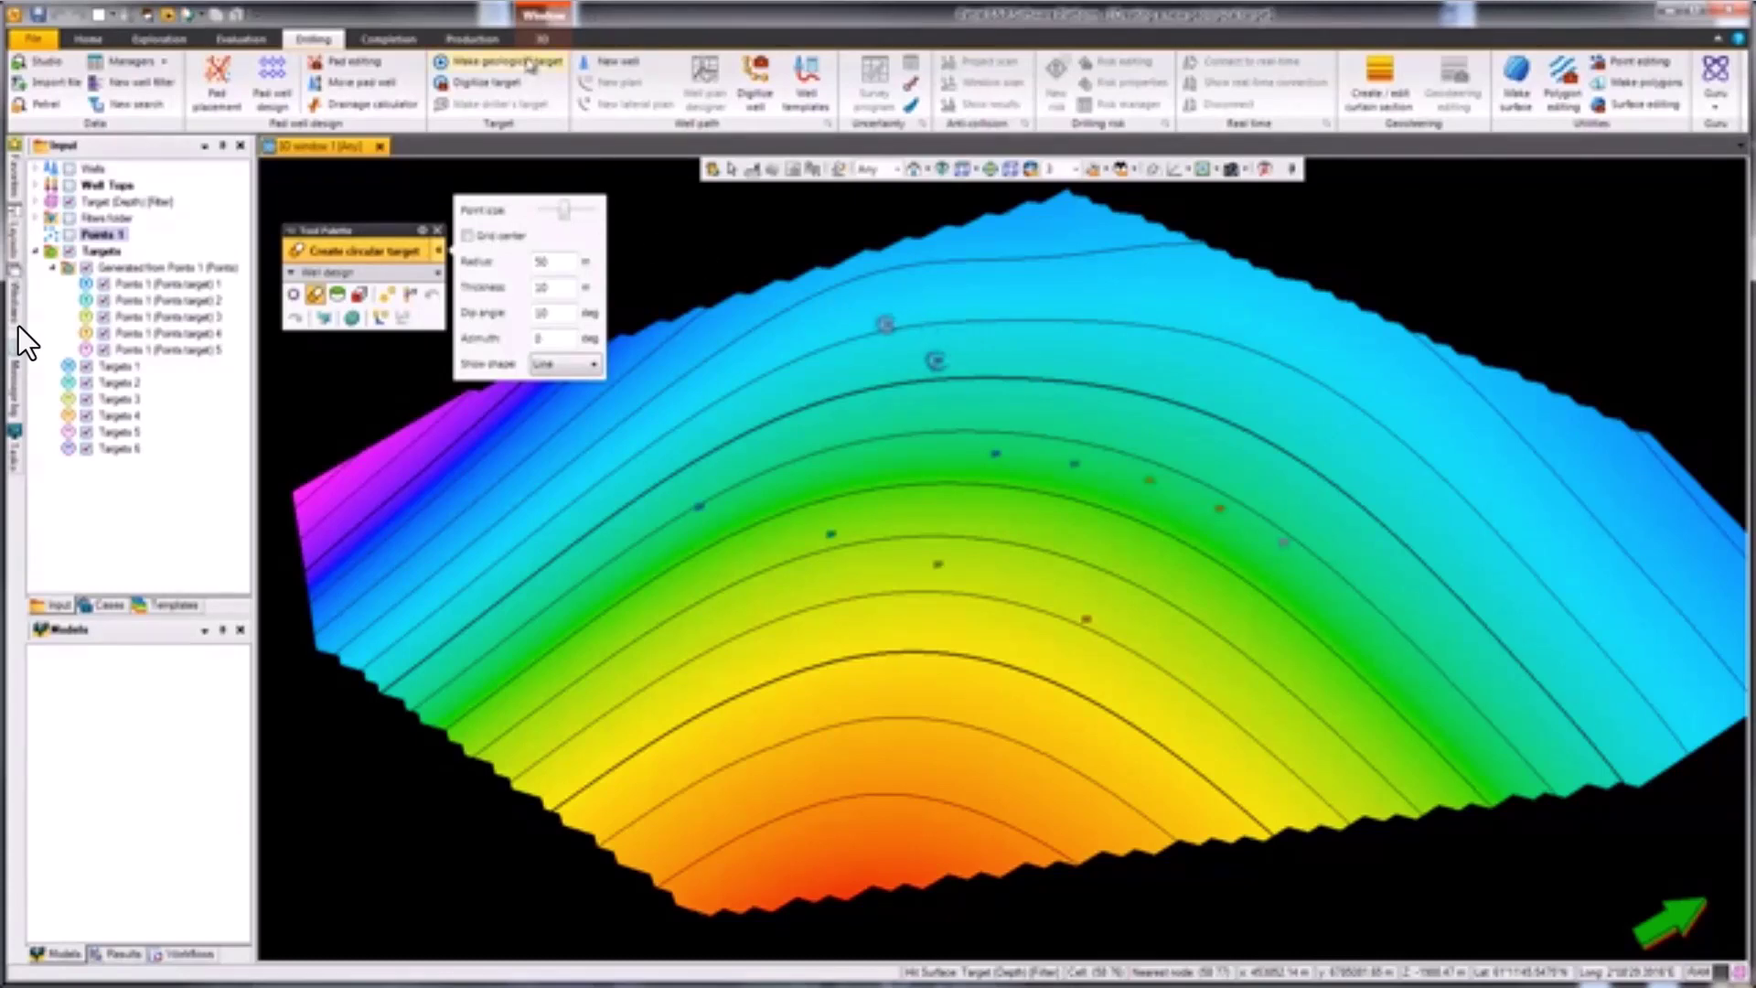
Step: Start a new point-shaped geological target and inspect the picked surface location's X, Y and Z coordinates
click(528, 62)
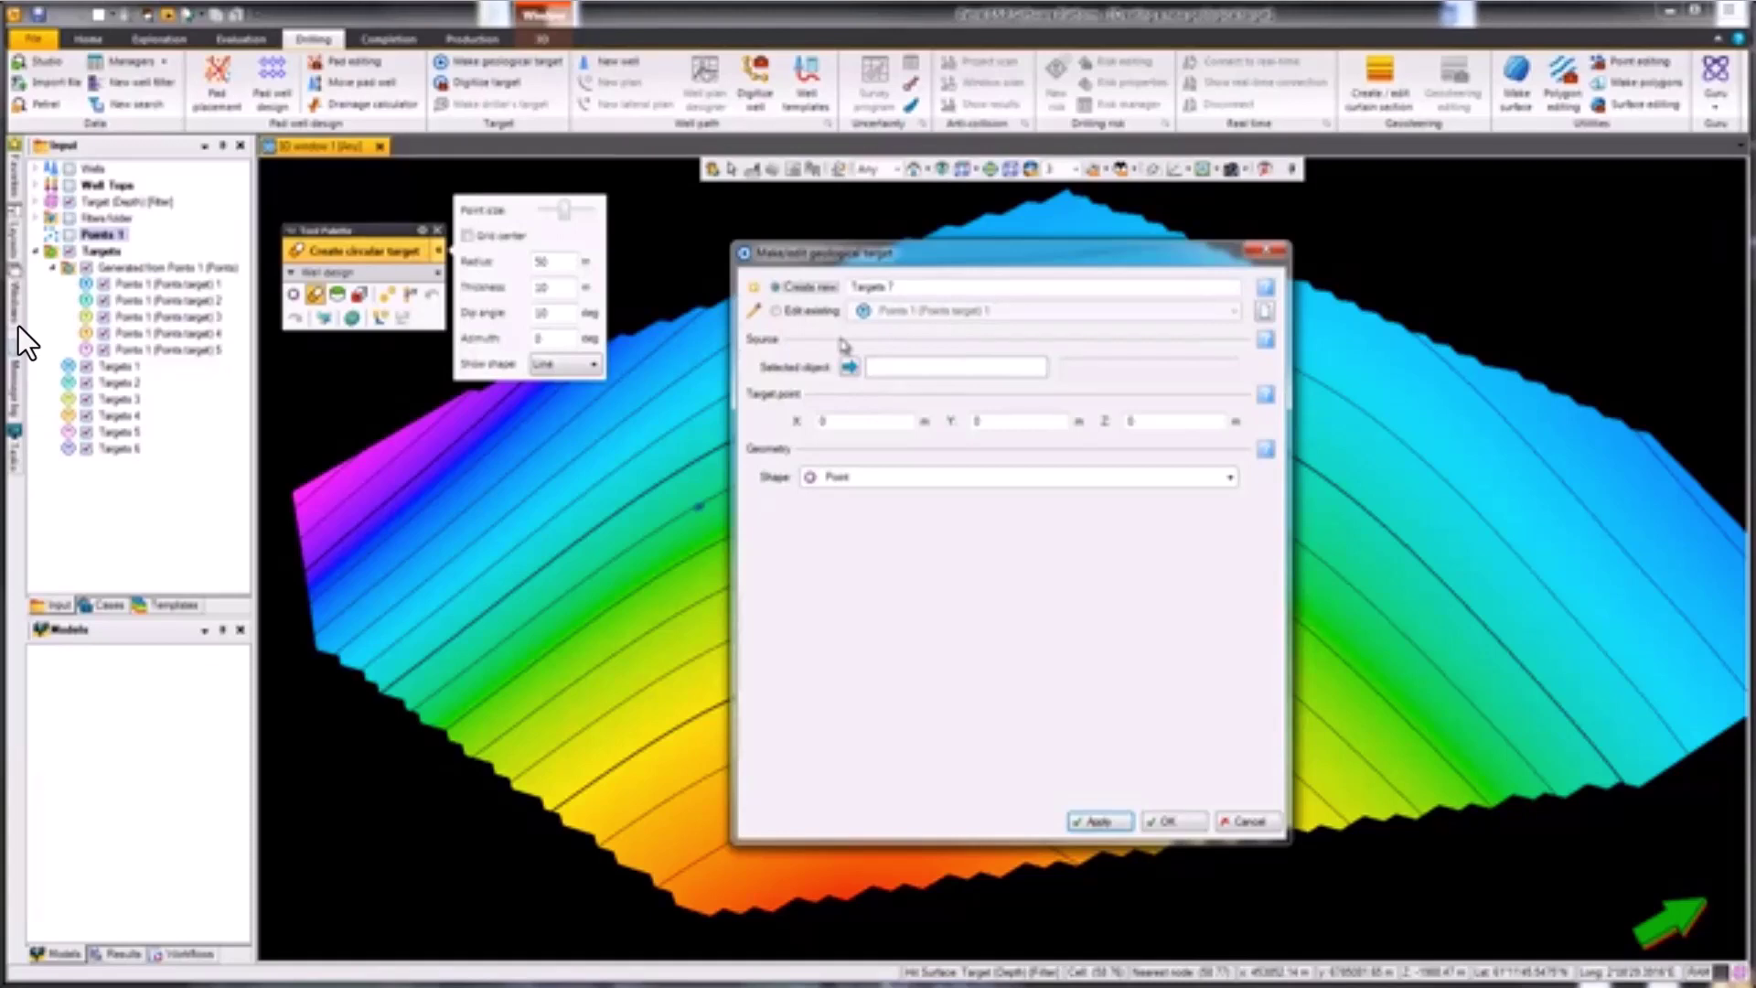
click(843, 423)
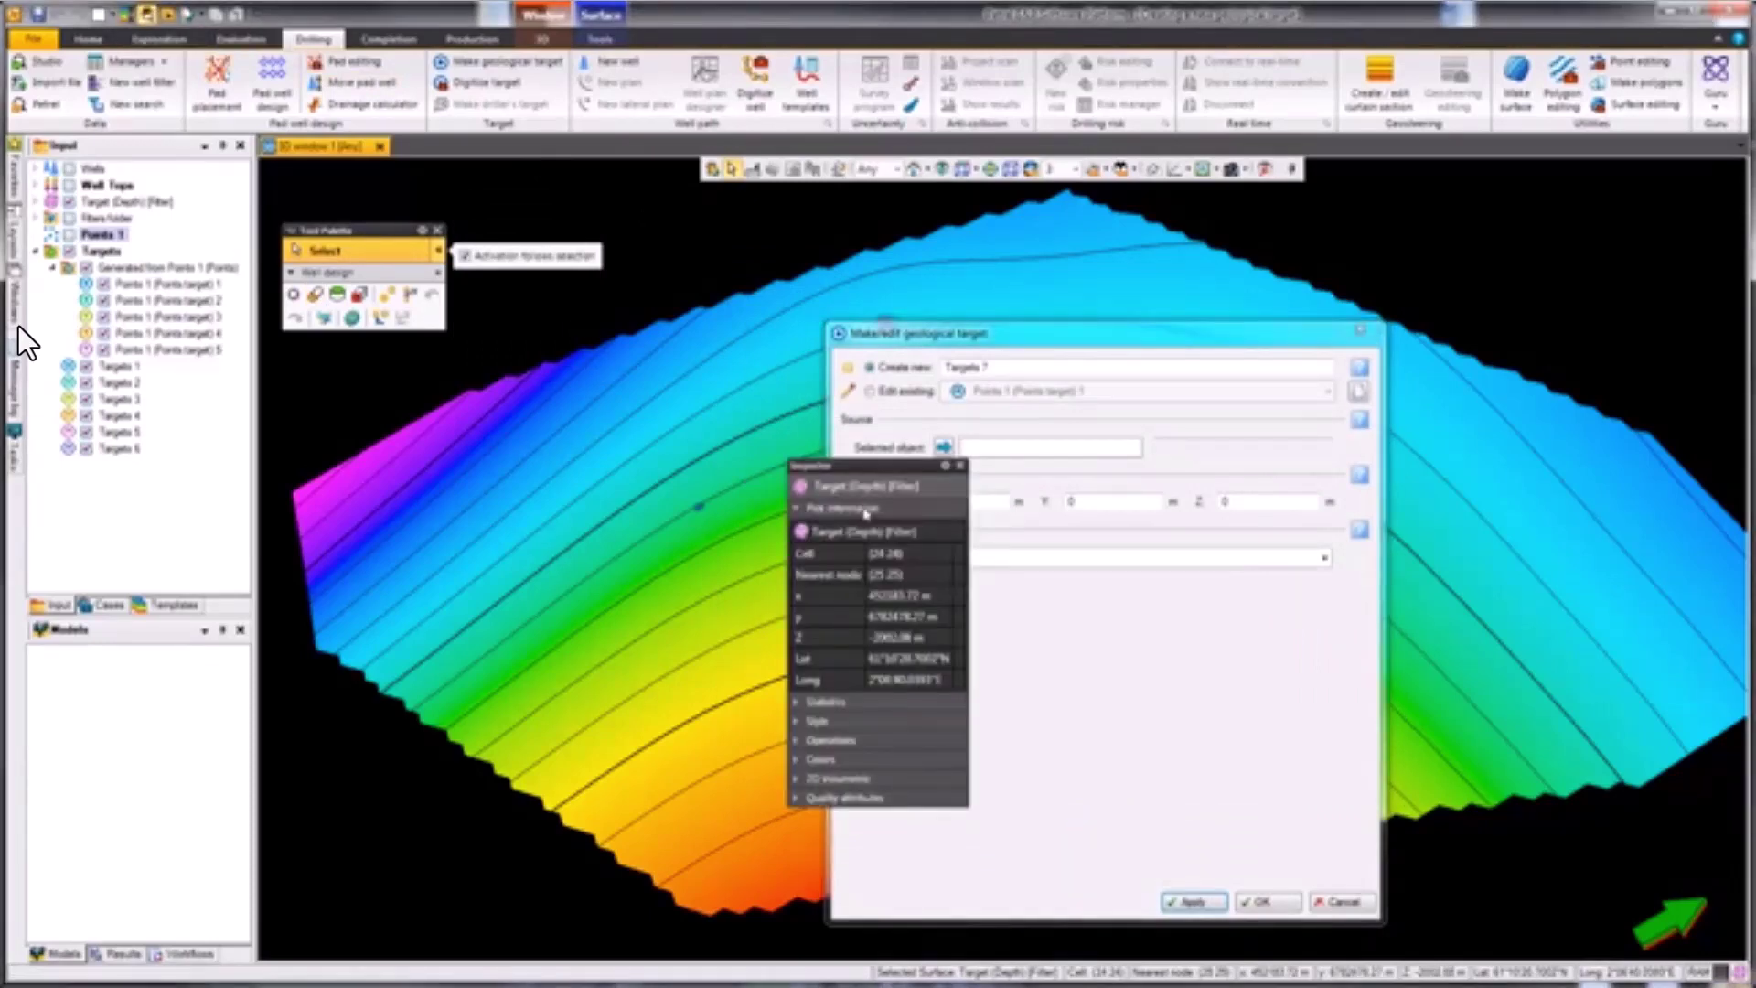
drag(862, 470, 595, 396)
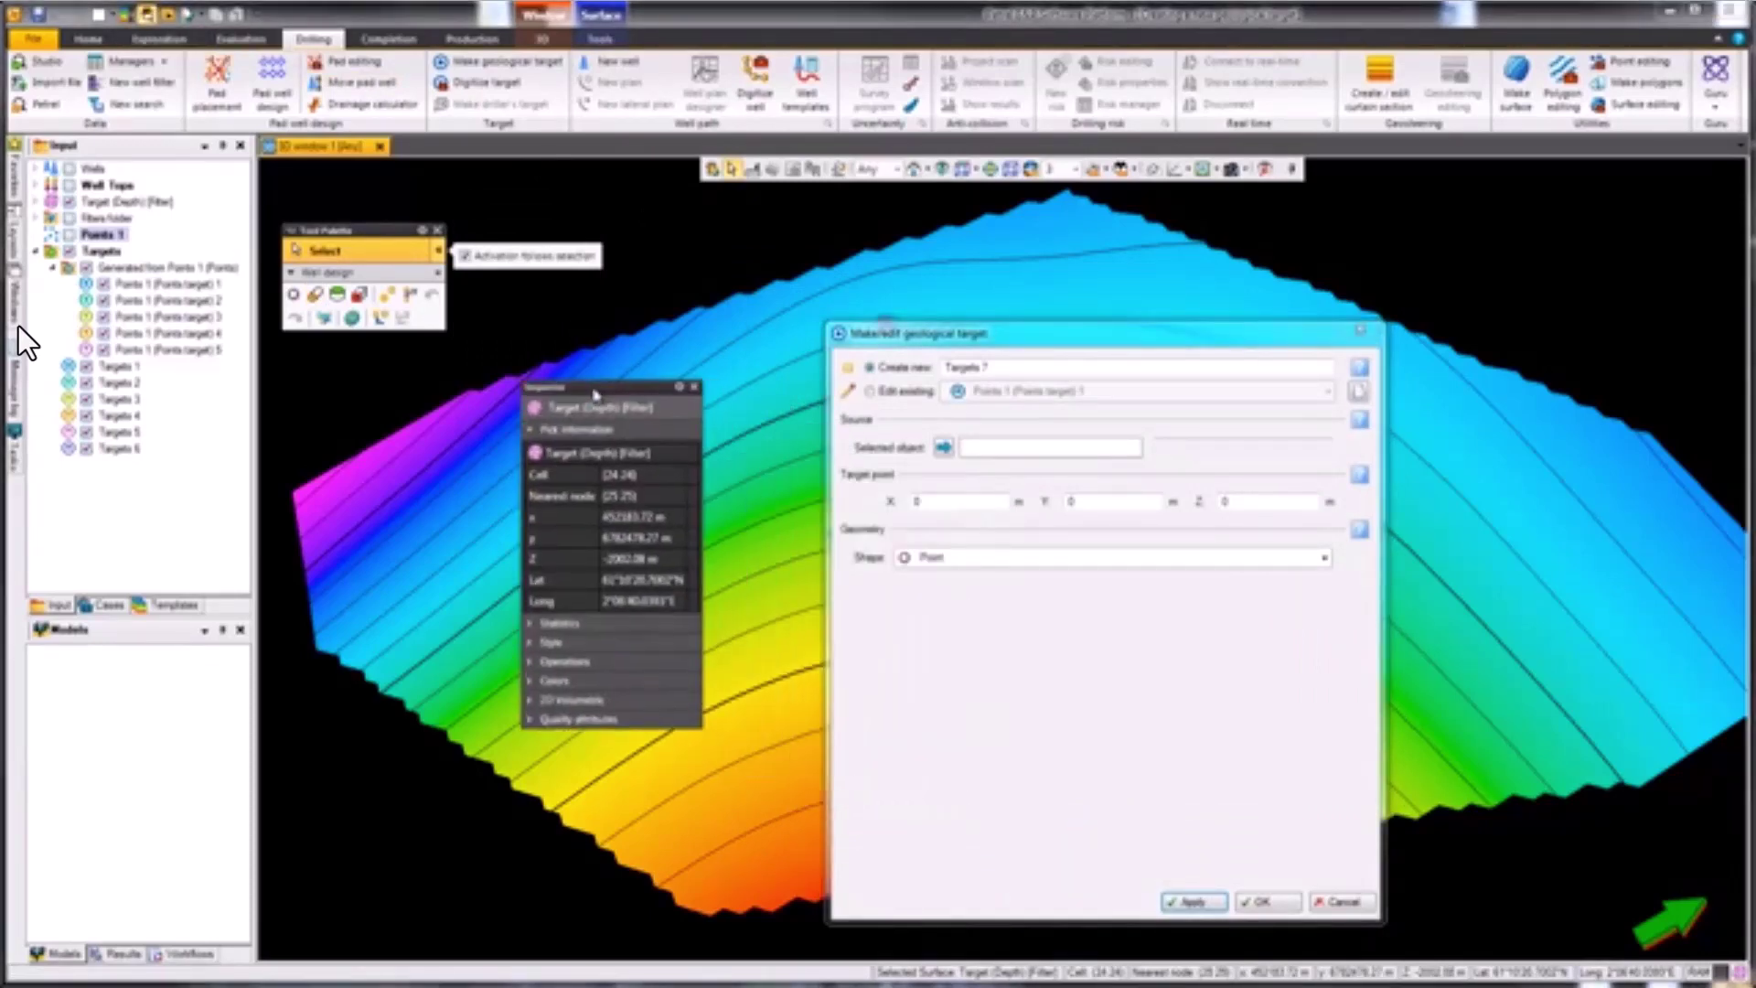